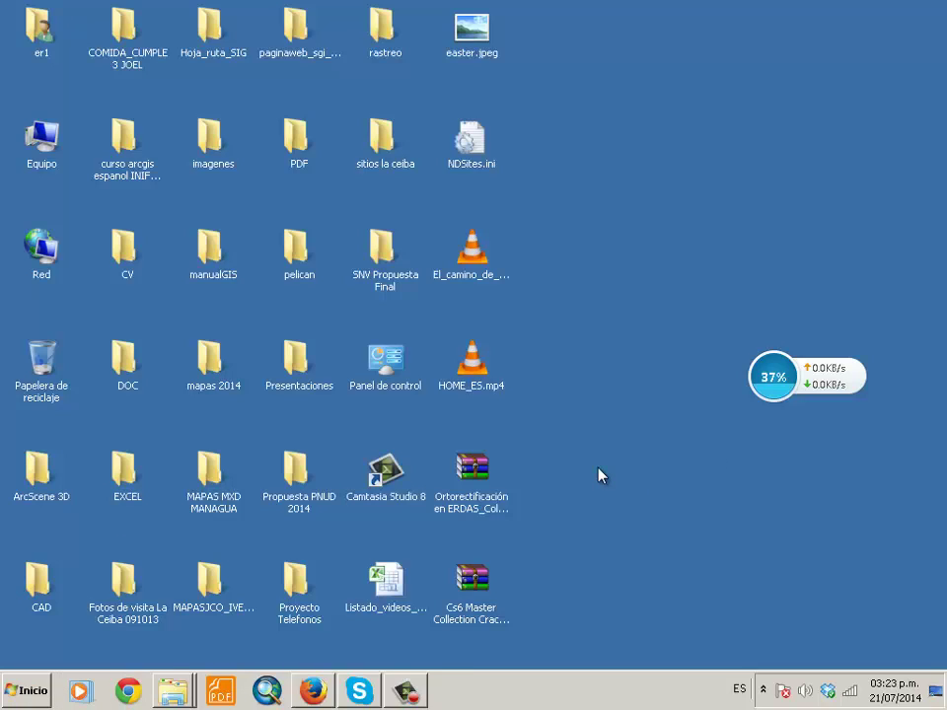
- Open Google Chrome and go to the QGIS project website at qgis.org
click(127, 691)
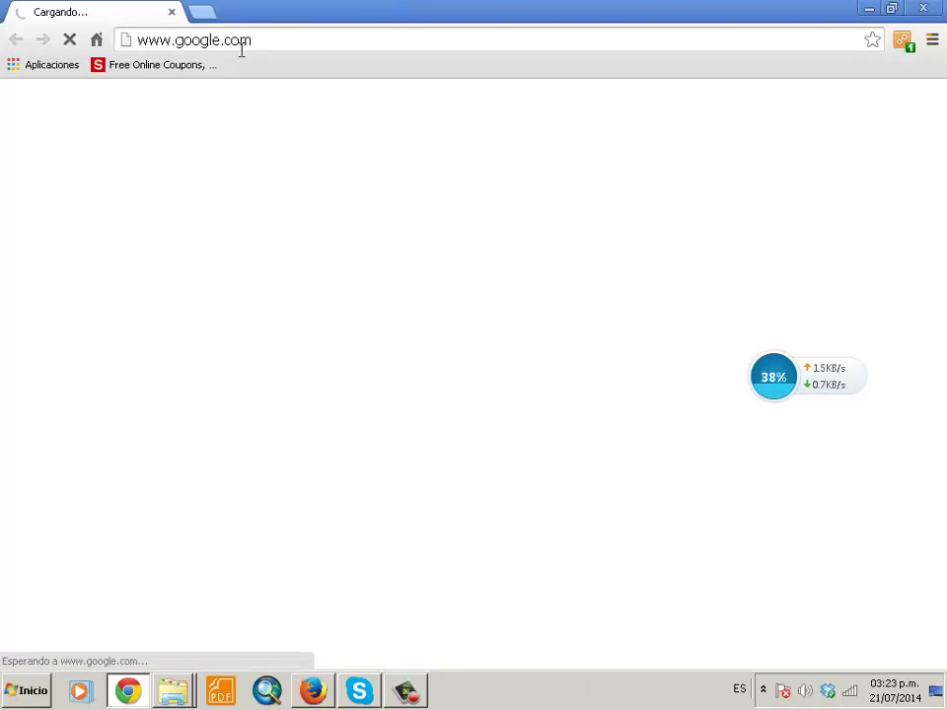
click(240, 43)
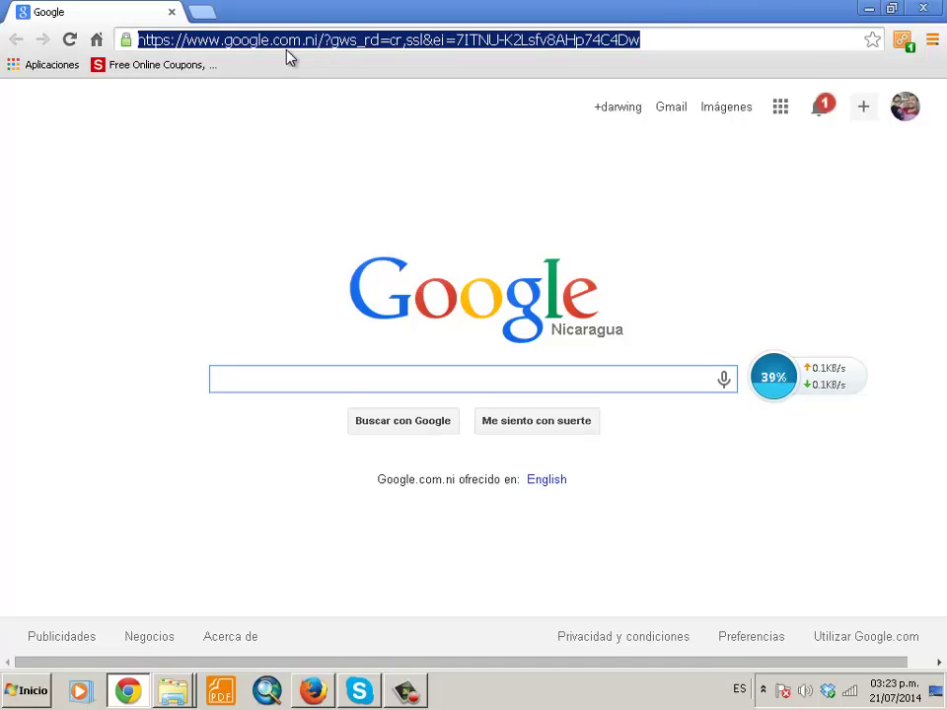
text(qgis.org)
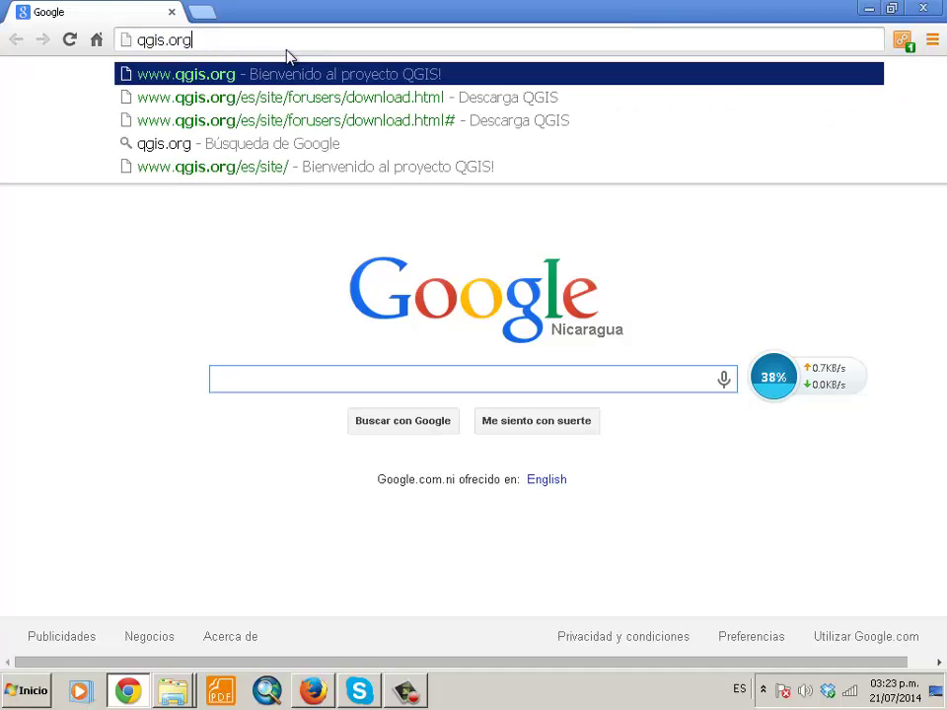
key(Return)
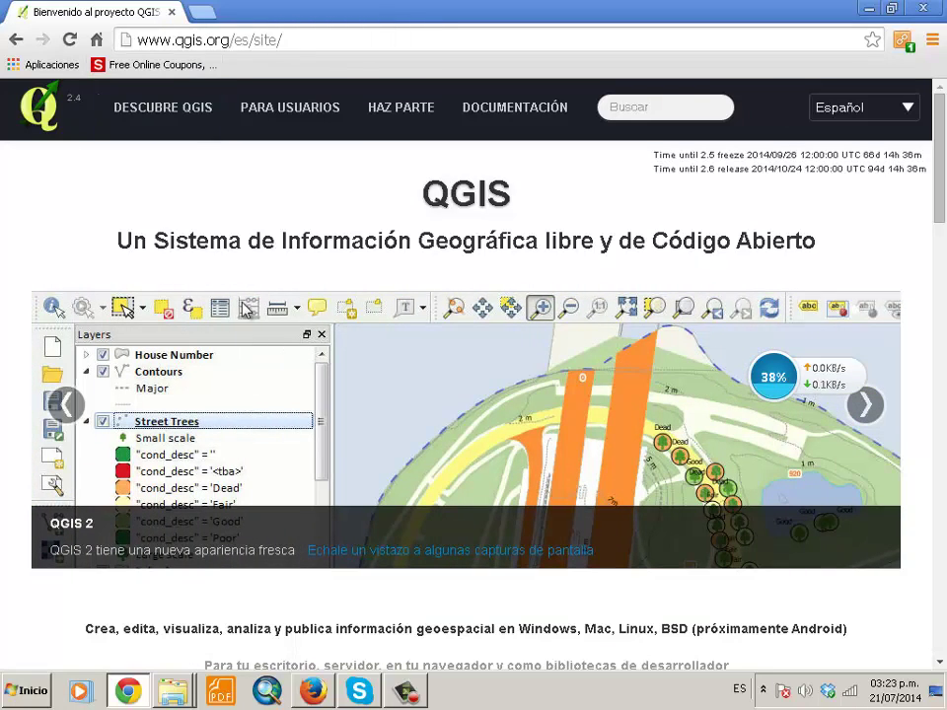
- Switch to Firefox and load the qgis.org website there as well
click(27, 691)
click(79, 387)
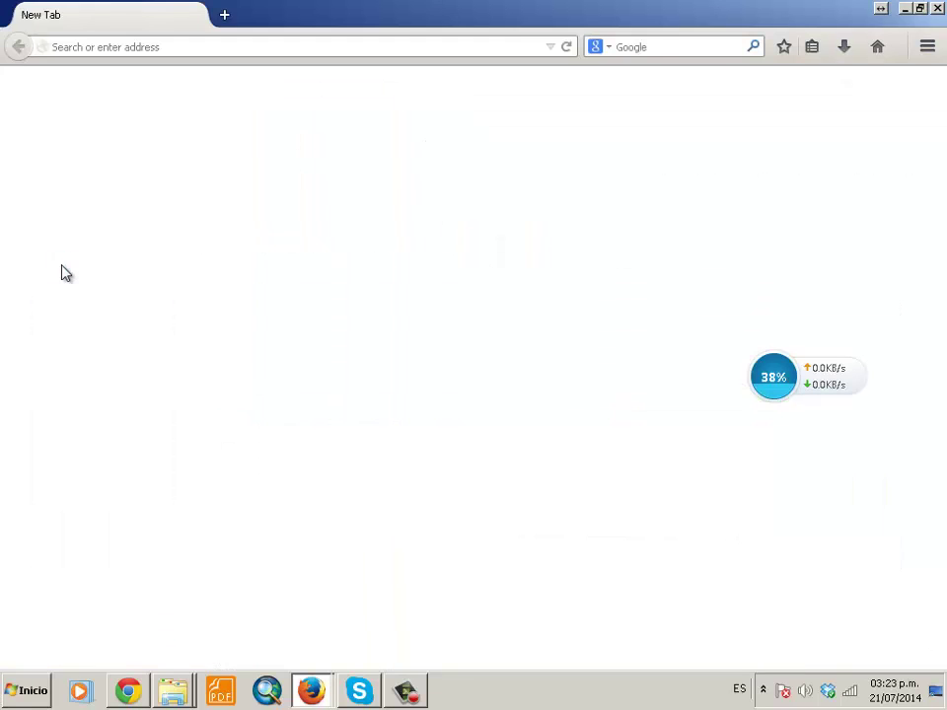
click(450, 42)
text(qguis)
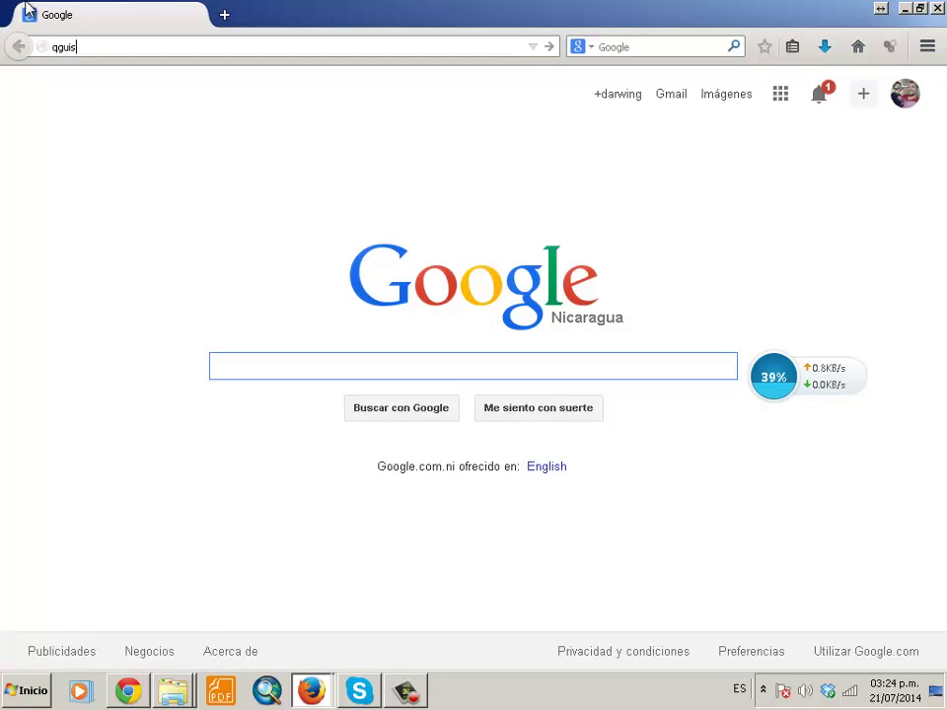
key(BackSpace)
text(is.org/)
key(Return)
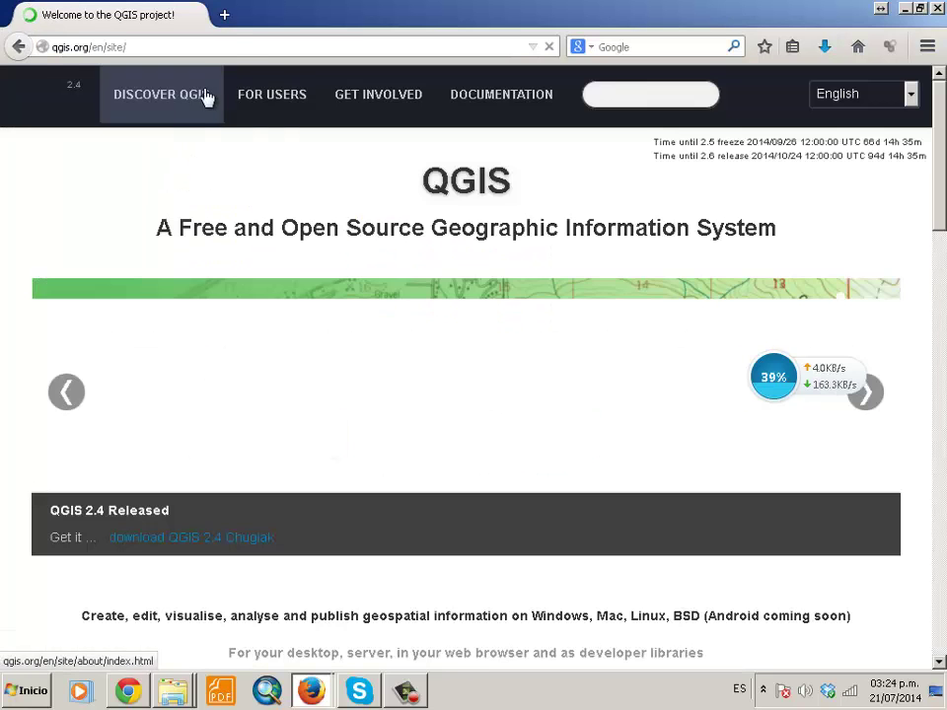
- Examine the English QGIS home page, including the available site languages and the download section for version 2.4 Chugiak
drag(164, 228, 810, 237)
click(845, 93)
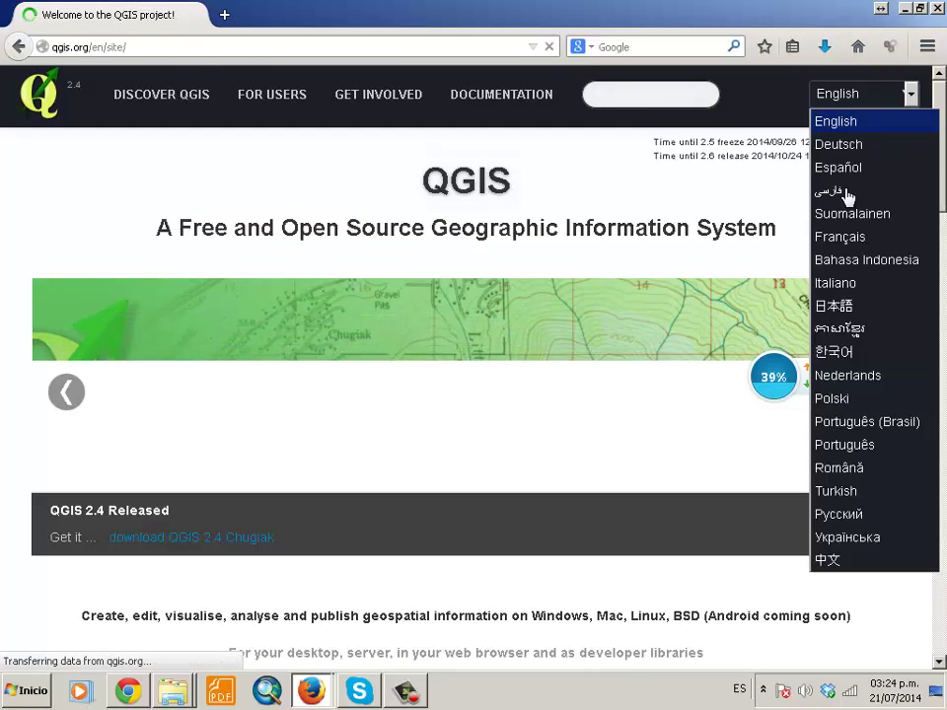
click(672, 238)
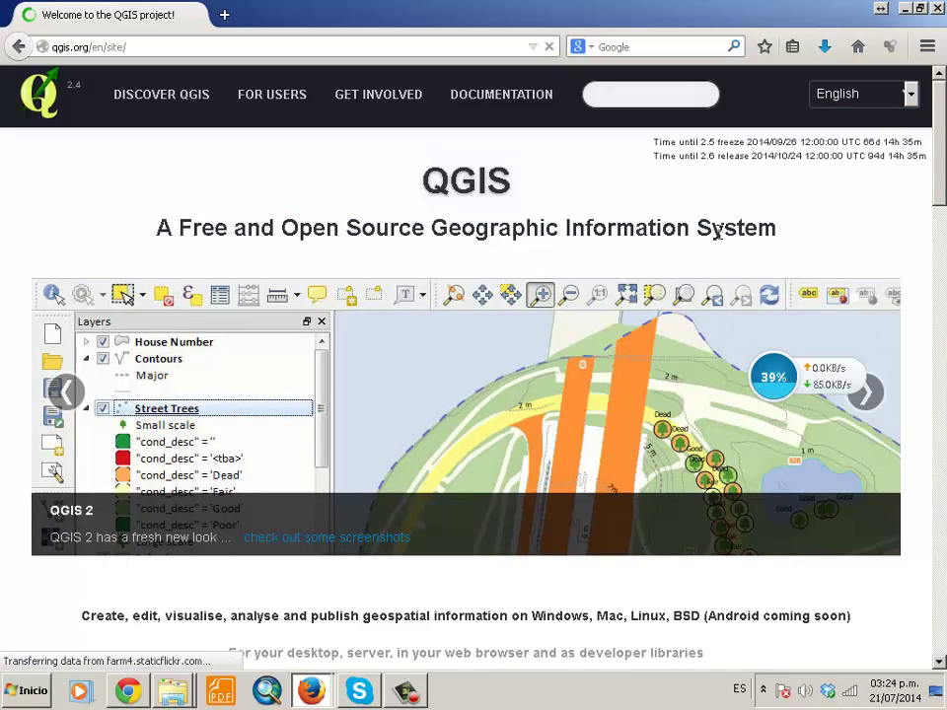
scroll(719, 239, down, 6)
scroll(663, 221, up, 6)
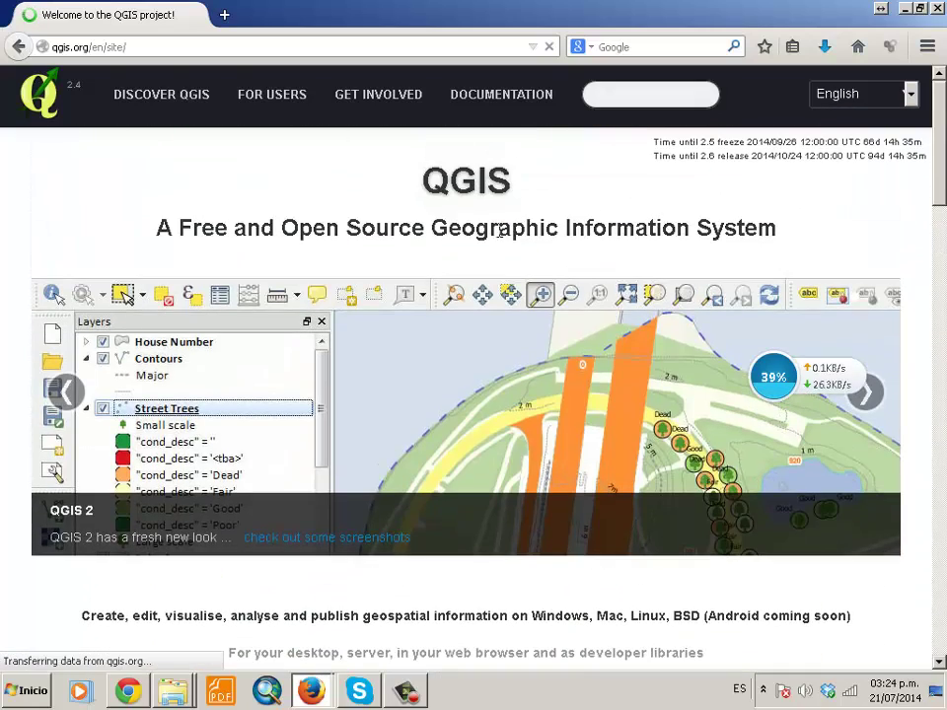
scroll(685, 417, down, 5)
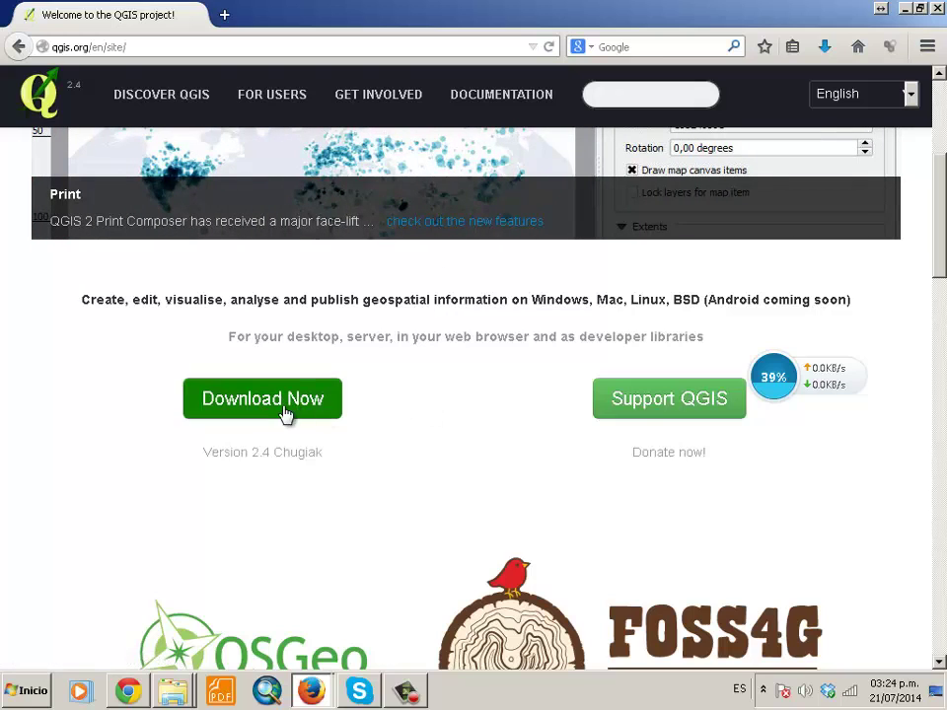
scroll(333, 398, up, 1)
scroll(330, 390, up, 3)
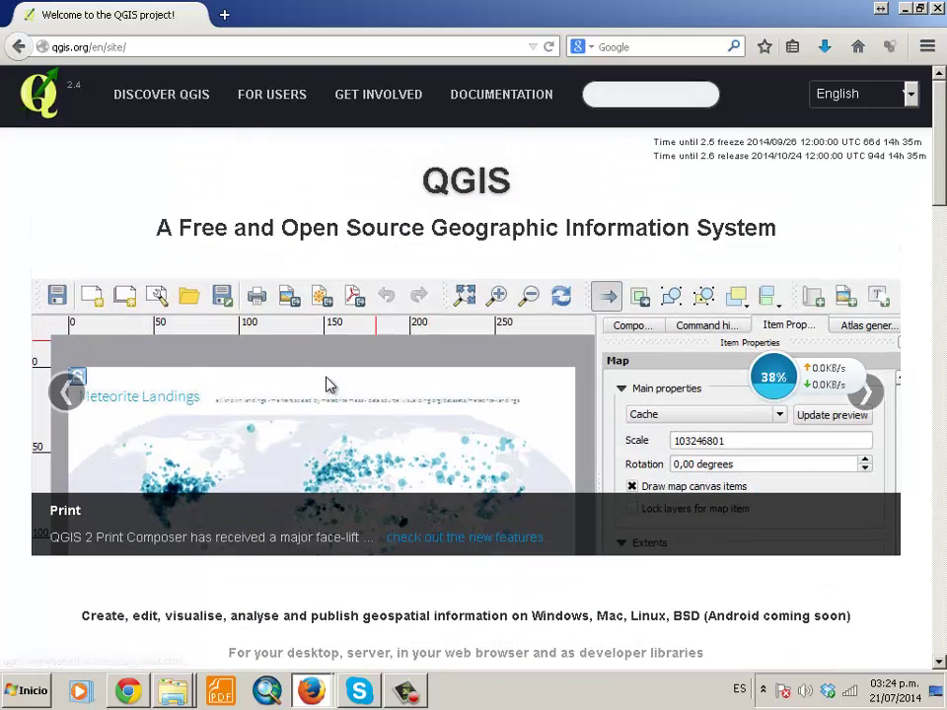
scroll(333, 345, down, 4)
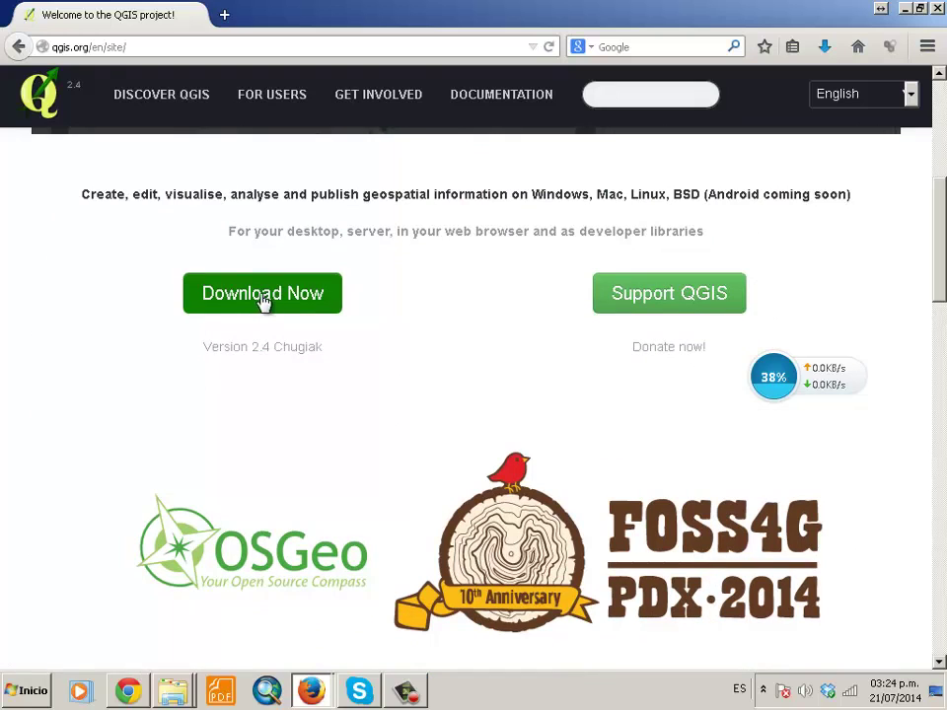
- Switch back to Google Chrome and open the Spanish QGIS download page at its Windows installers
key(alt+Tab)
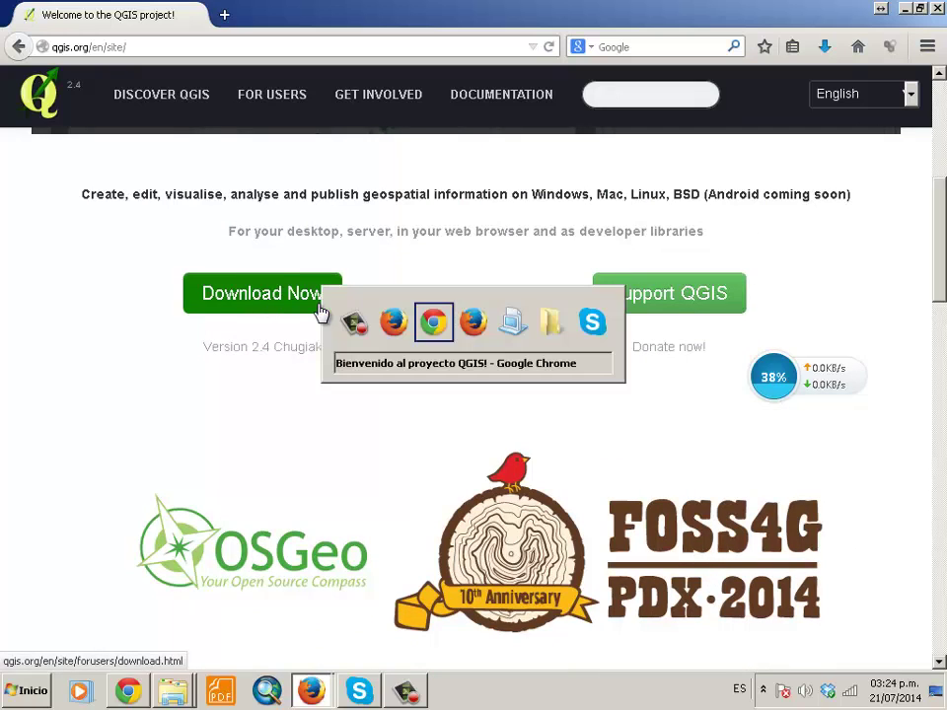
scroll(307, 324, down, 4)
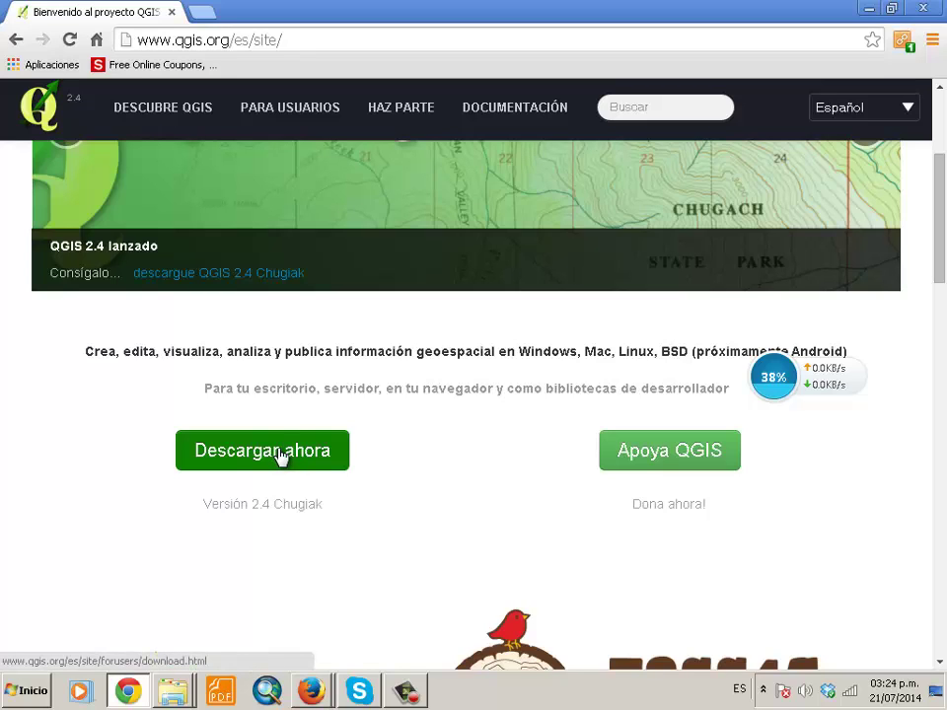
click(281, 454)
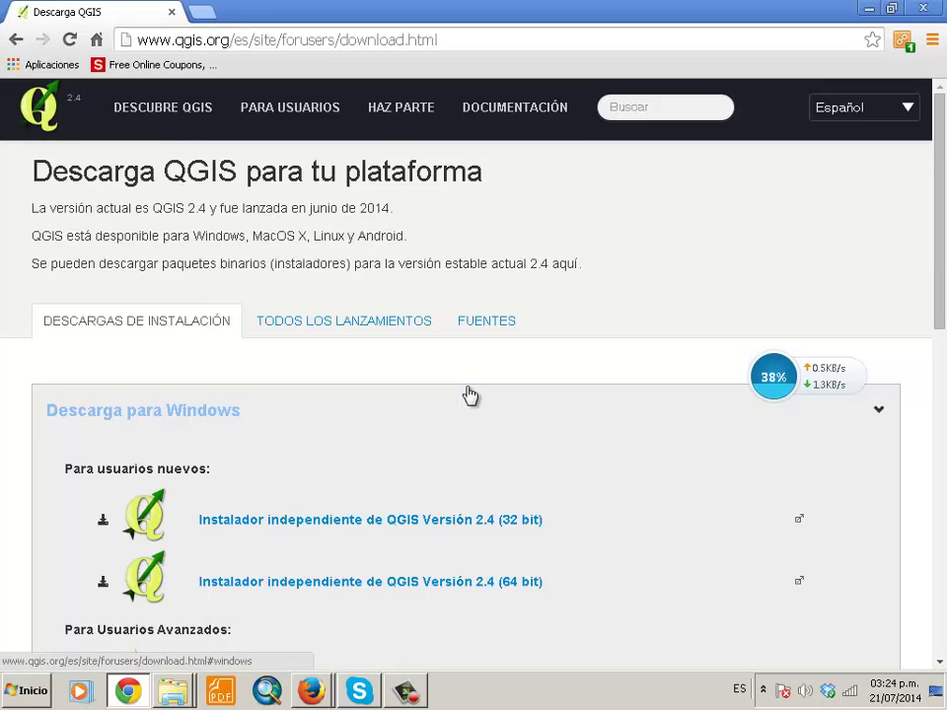
scroll(453, 396, down, 1)
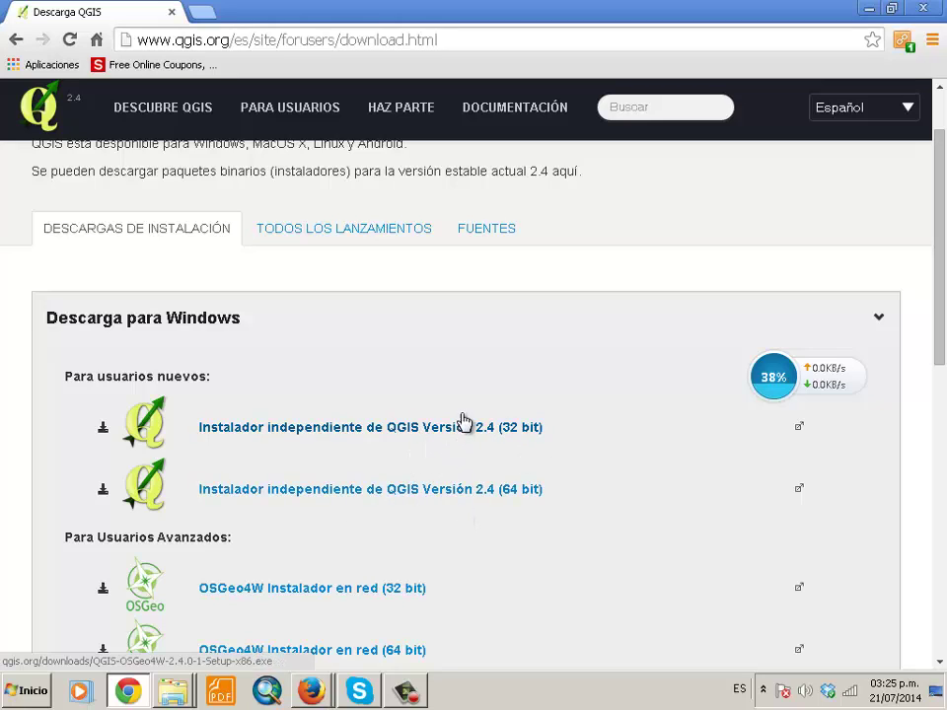
- Check in the computer's system properties whether Windows is 32-bit or 64-bit, and return to the download page
mouse_move(173, 690)
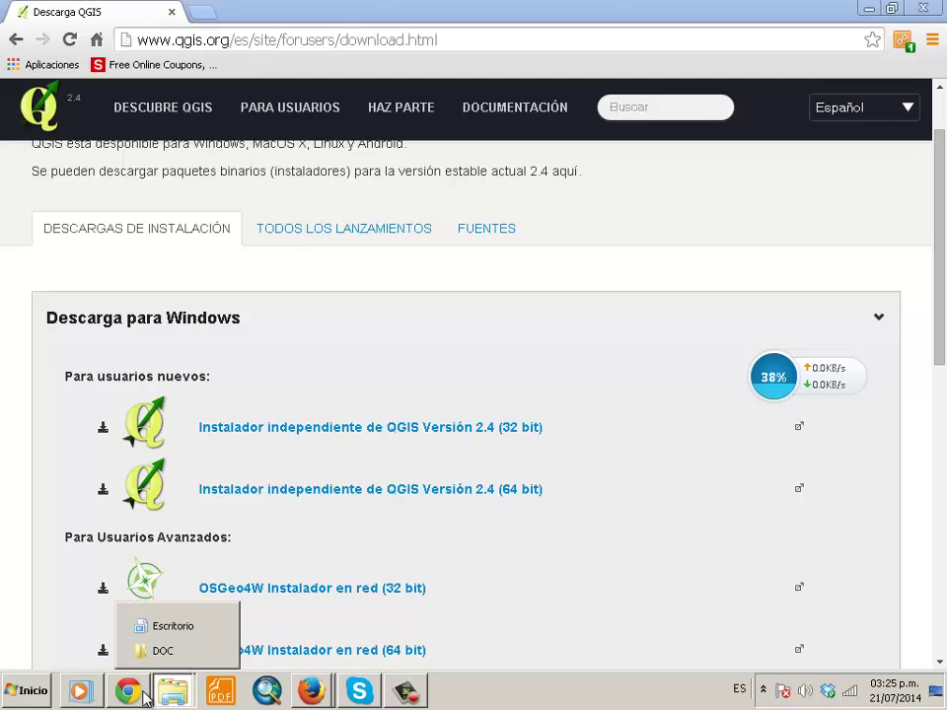
key(super+e)
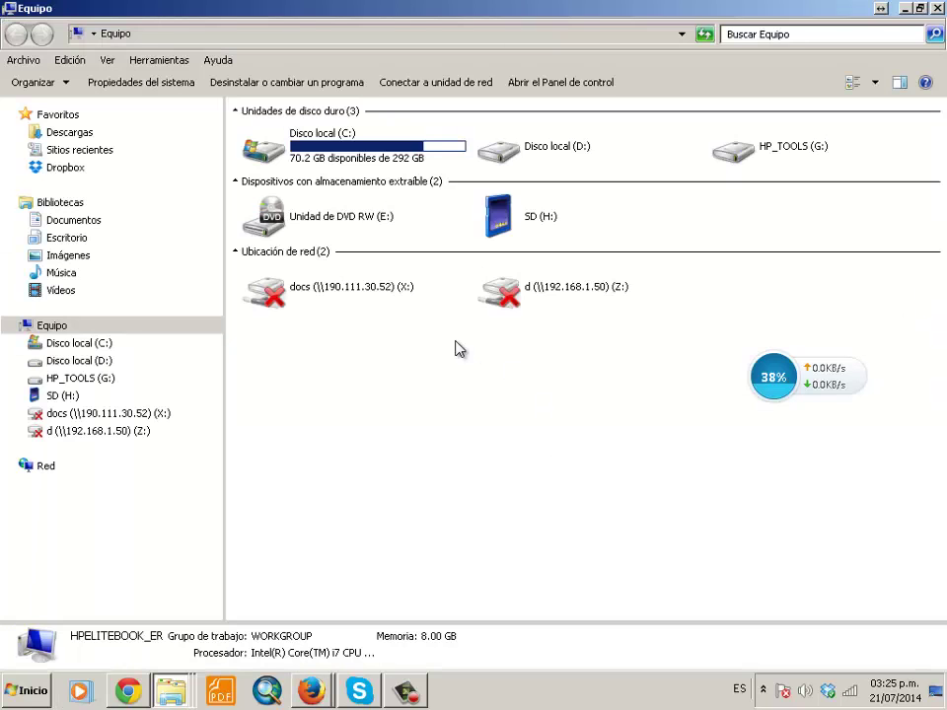
right_click(53, 326)
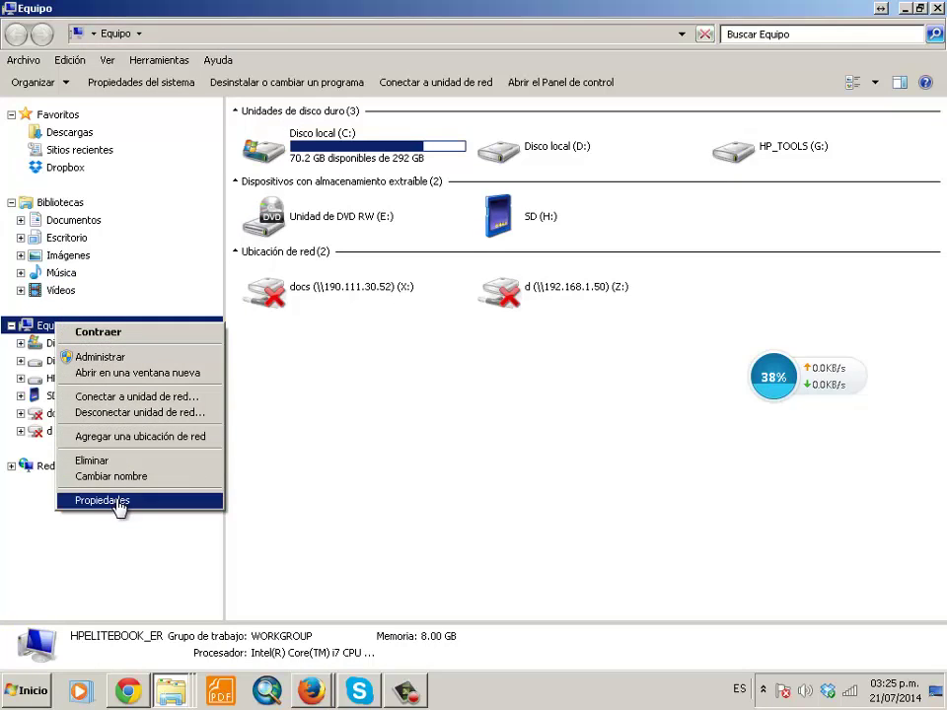
click(116, 500)
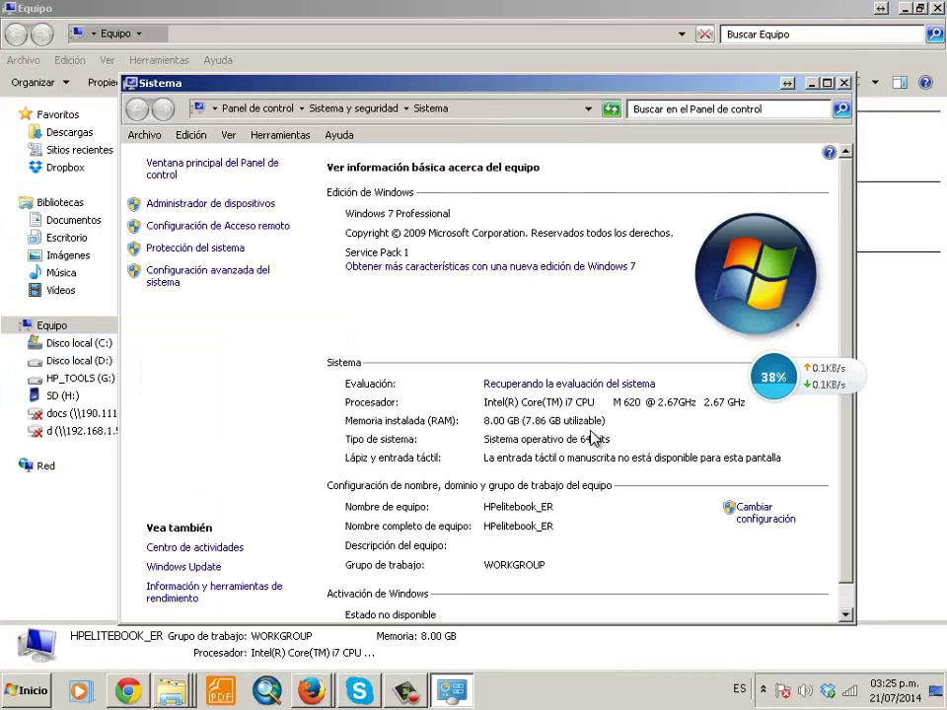
scroll(591, 385, down, 1)
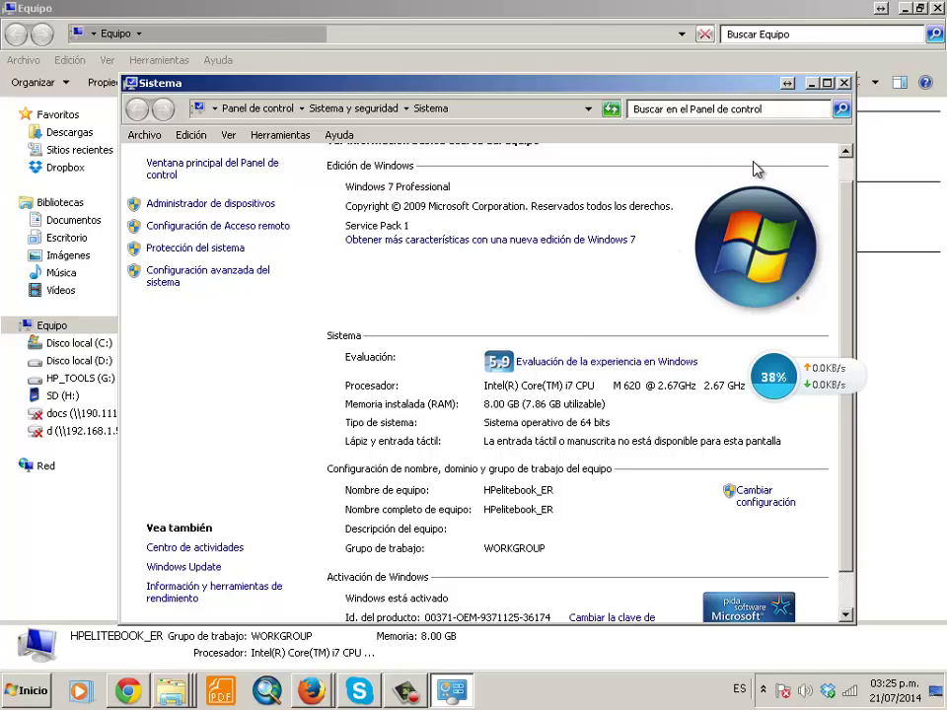
click(844, 82)
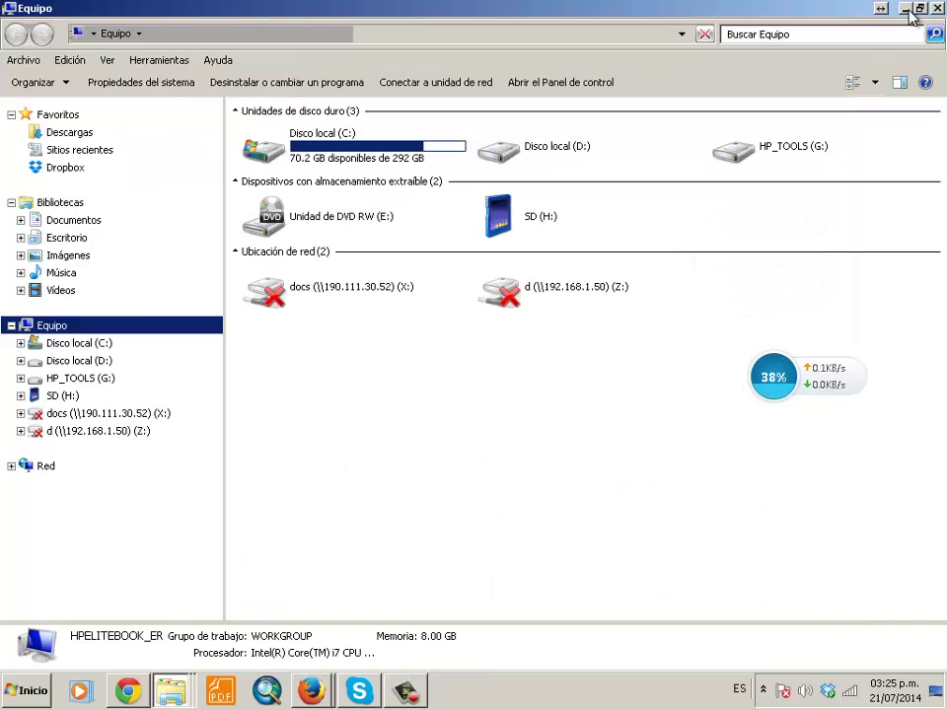
click(905, 9)
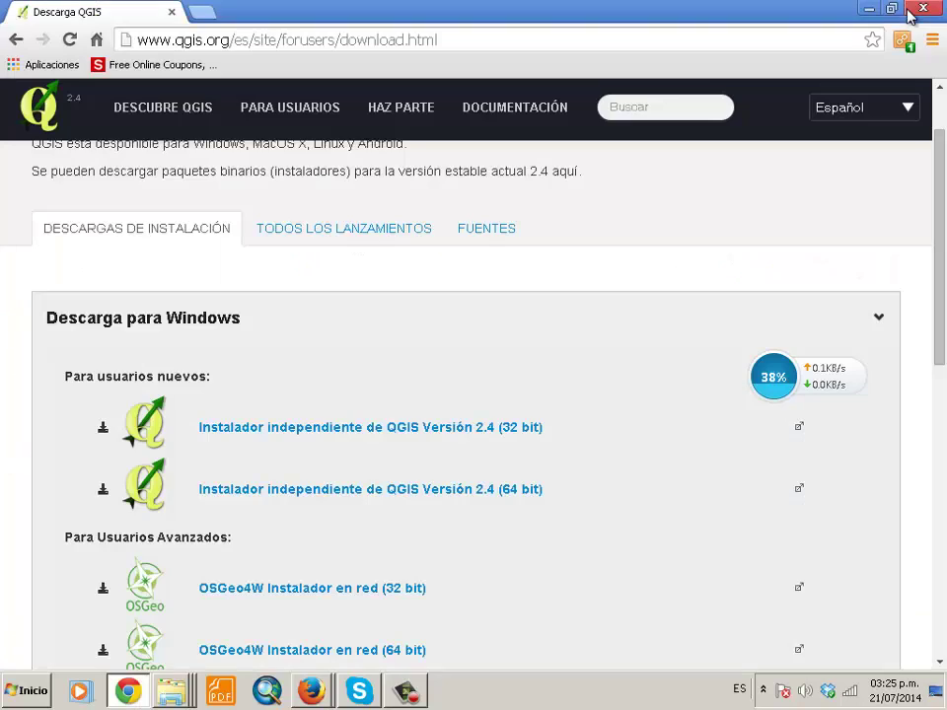
- Download the 64-bit QGIS 2.4 standalone installer for Windows and dismiss the thank-you message
click(459, 490)
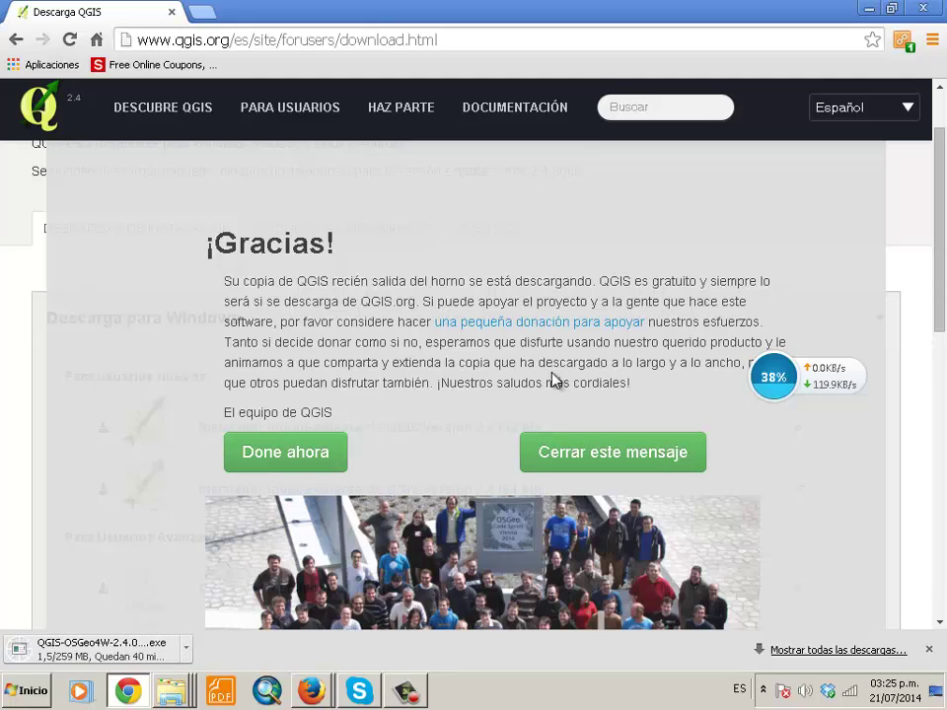
scroll(592, 449, down, 1)
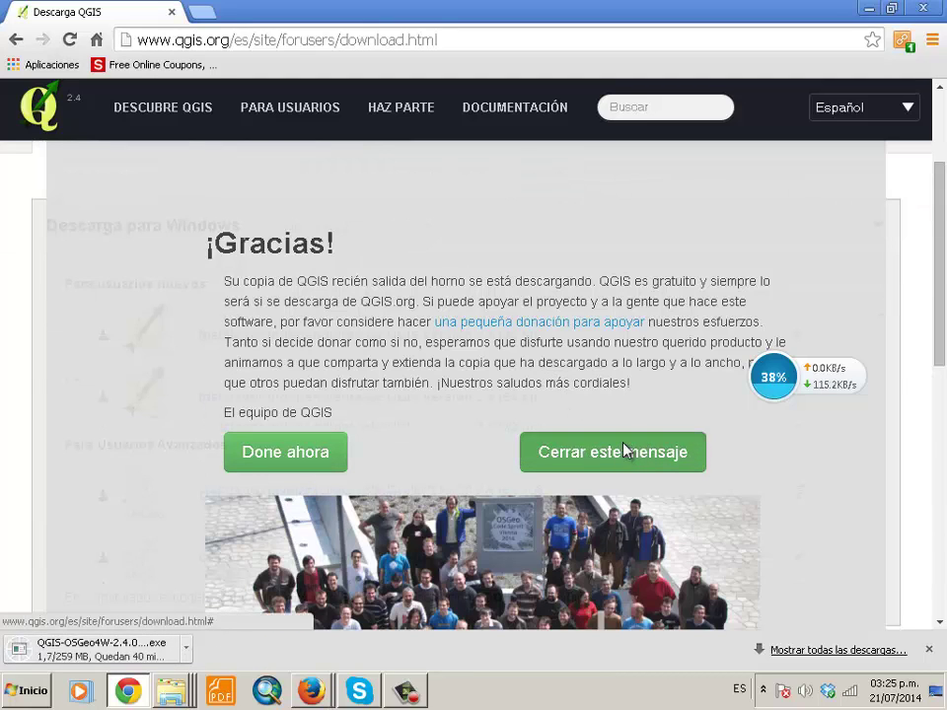
click(624, 450)
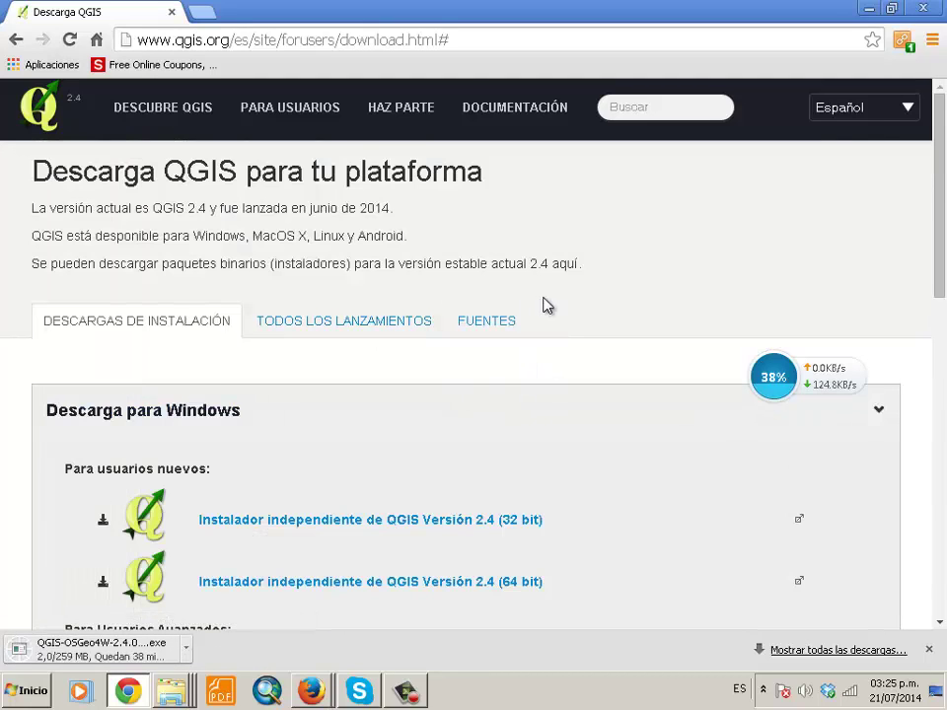
- Open the QGIS documentation page and examine the QGIS 2.2 user and training manuals and their PDF versions
click(527, 106)
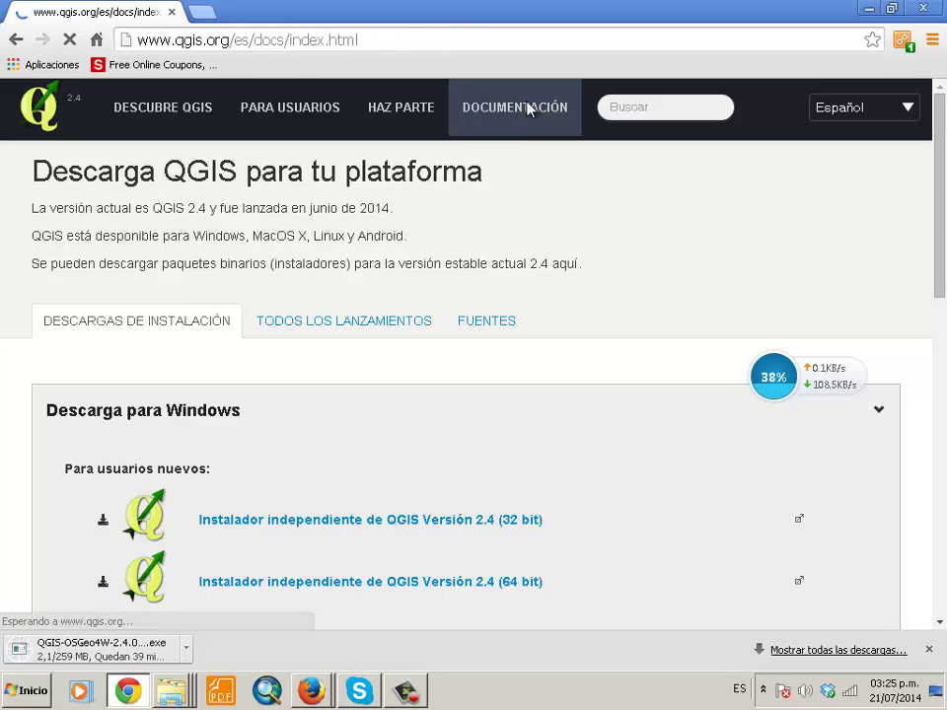
scroll(452, 296, down, 5)
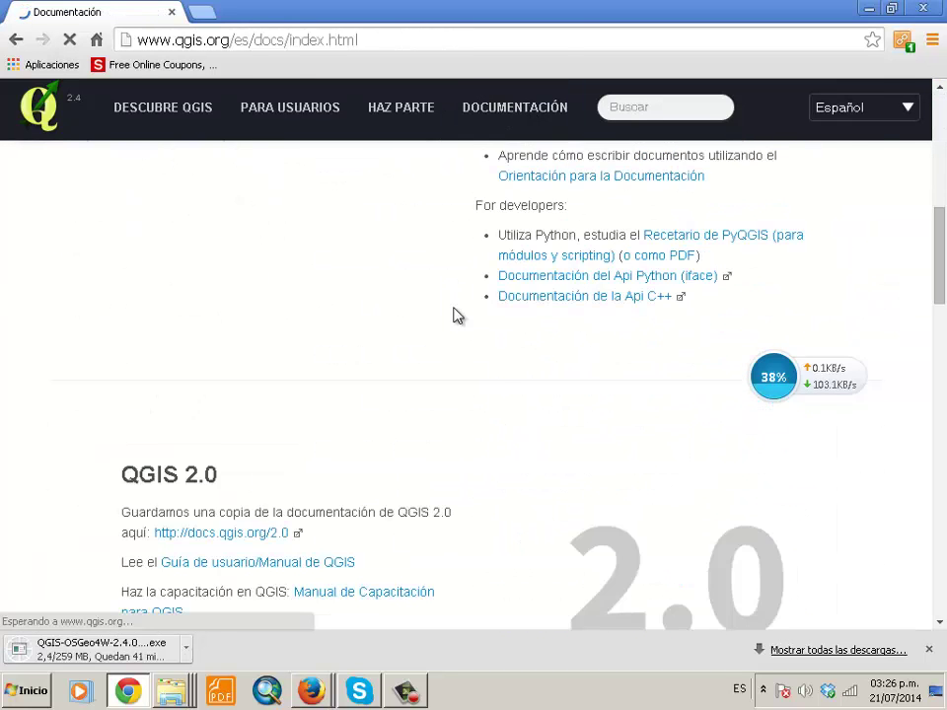
scroll(457, 315, up, 4)
scroll(457, 316, up, 1)
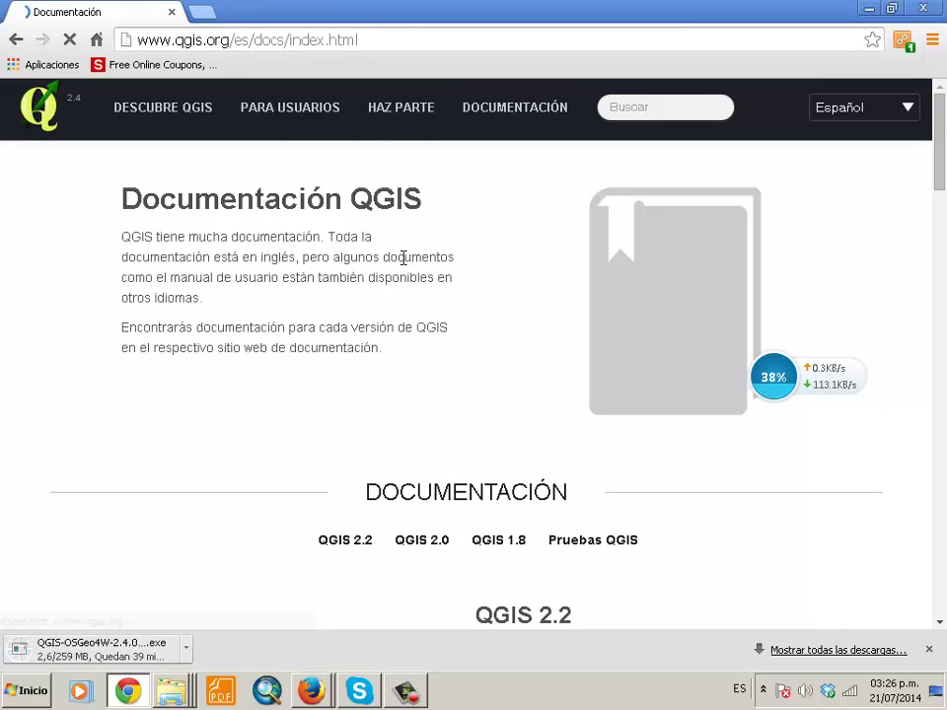
scroll(401, 264, down, 2)
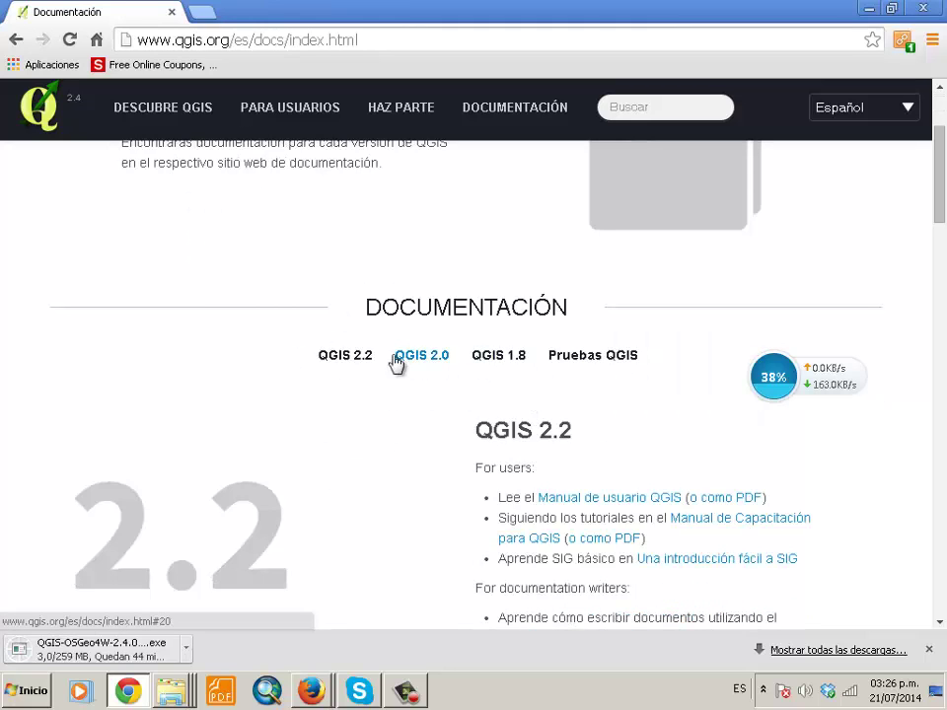
scroll(454, 395, down, 1)
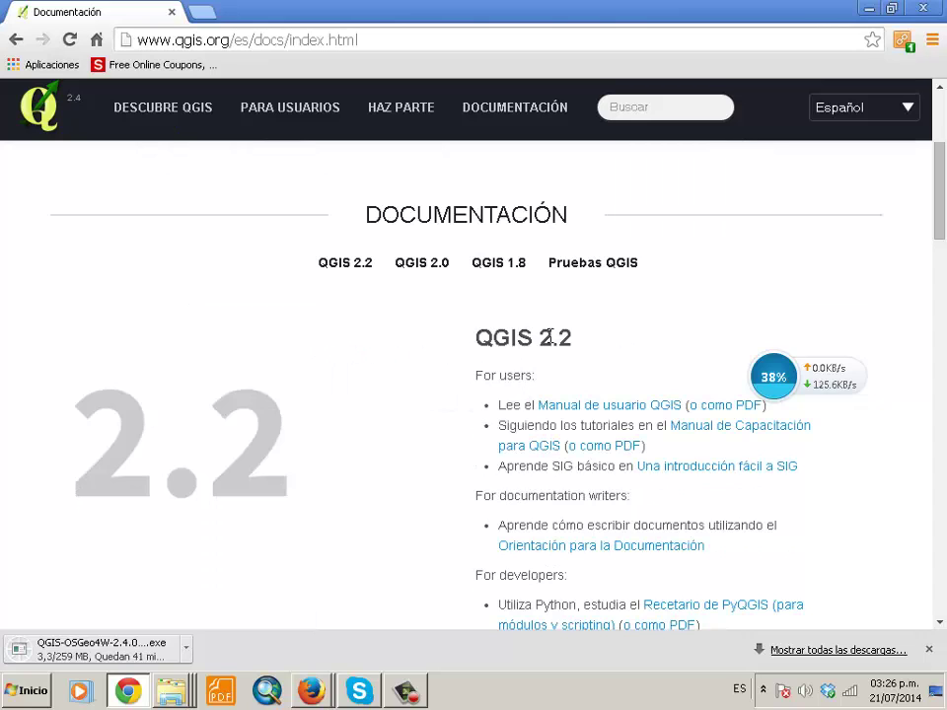
triple_click(500, 339)
click(585, 345)
scroll(585, 345, down, 1)
scroll(550, 379, down, 3)
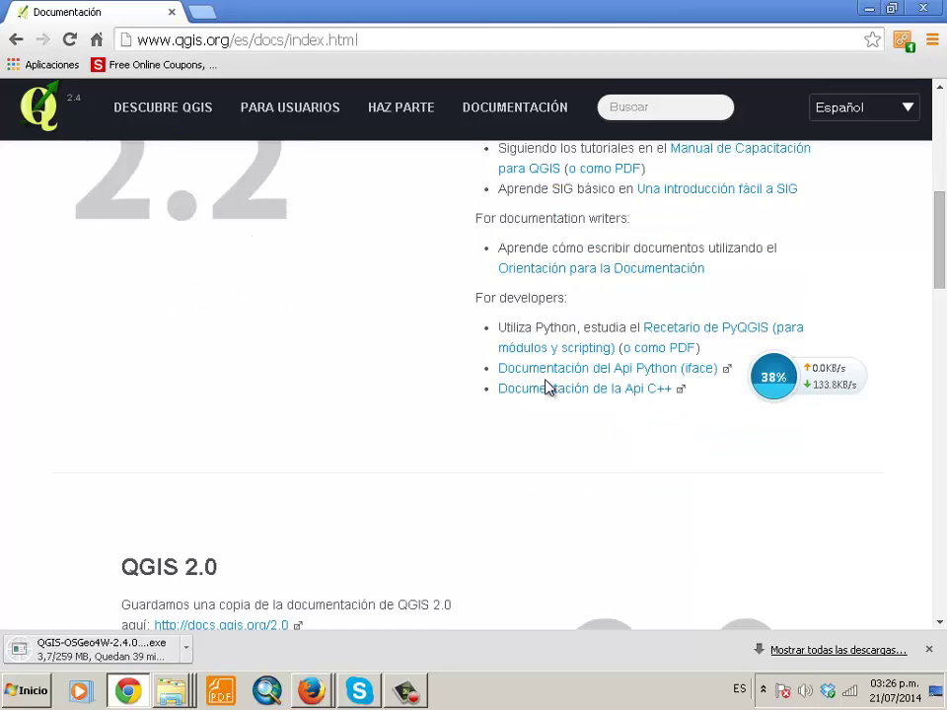
scroll(546, 384, up, 4)
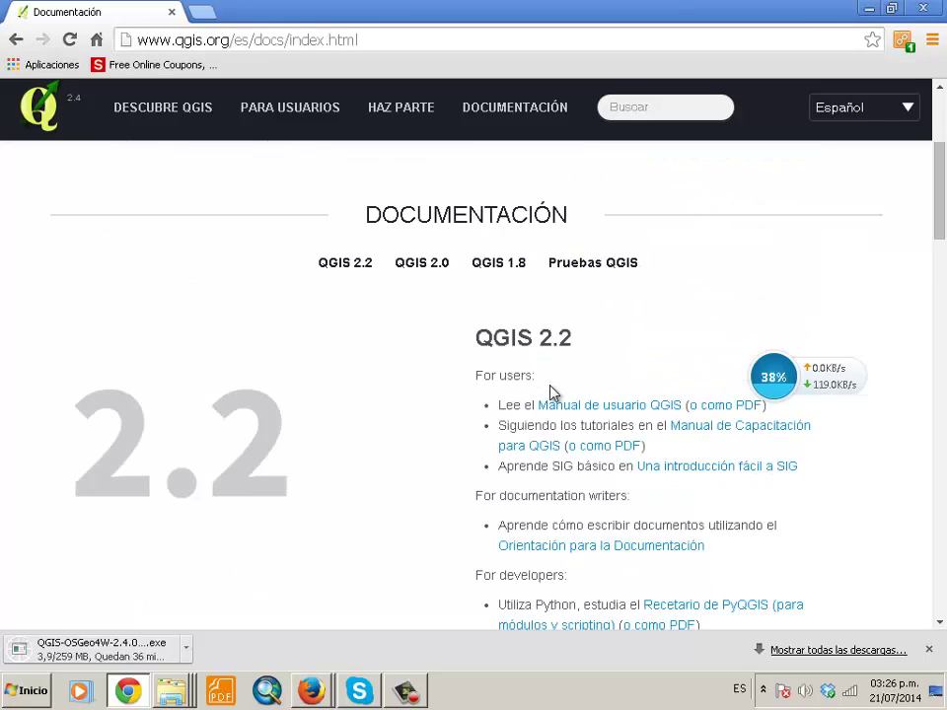
scroll(551, 393, down, 1)
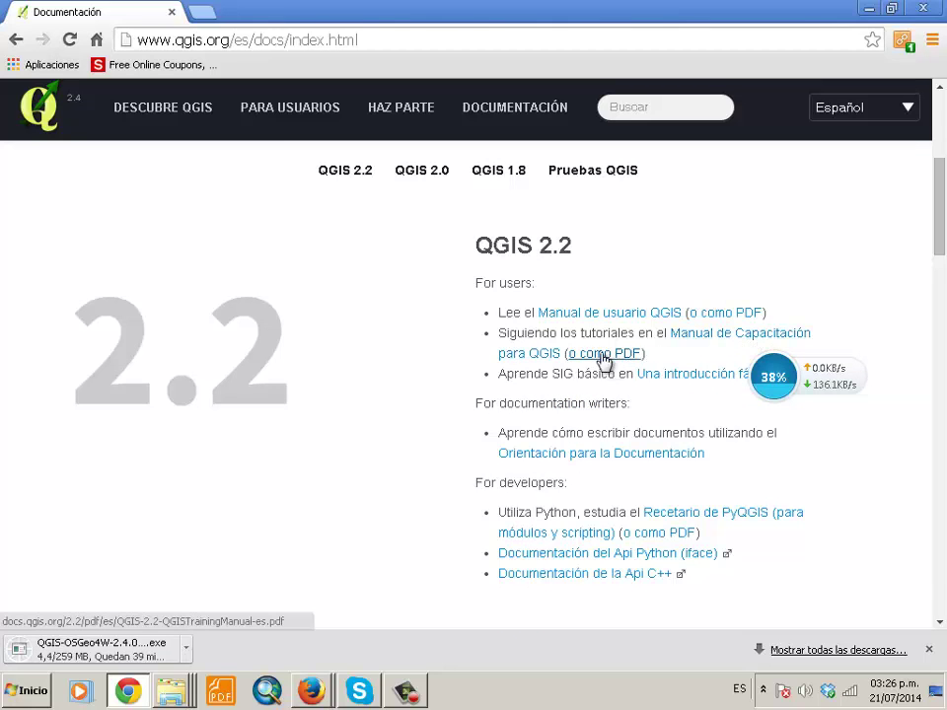
scroll(627, 392, down, 2)
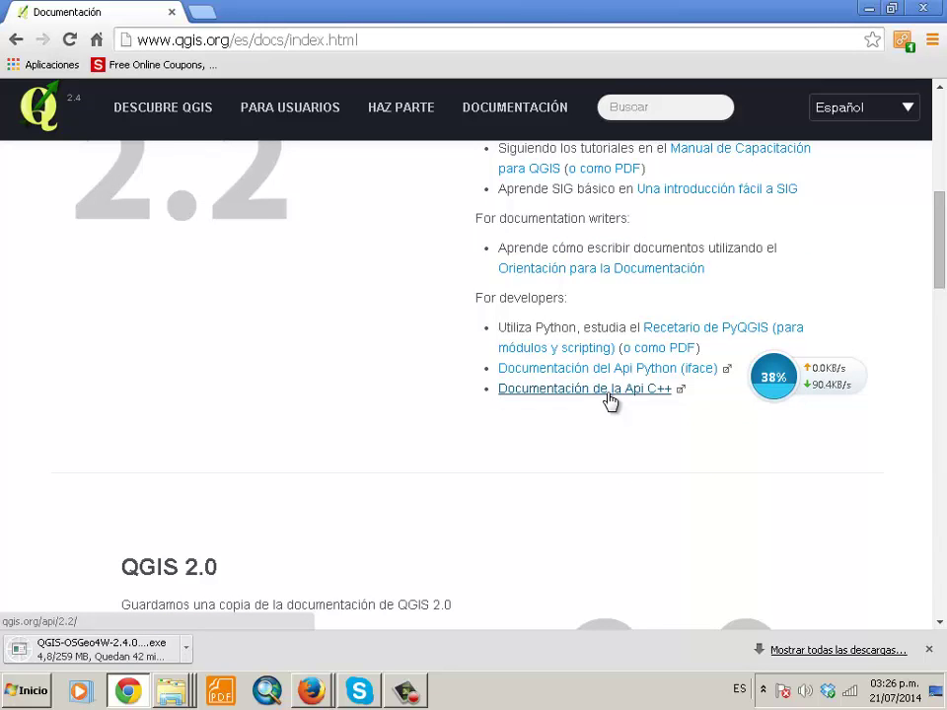
click(310, 688)
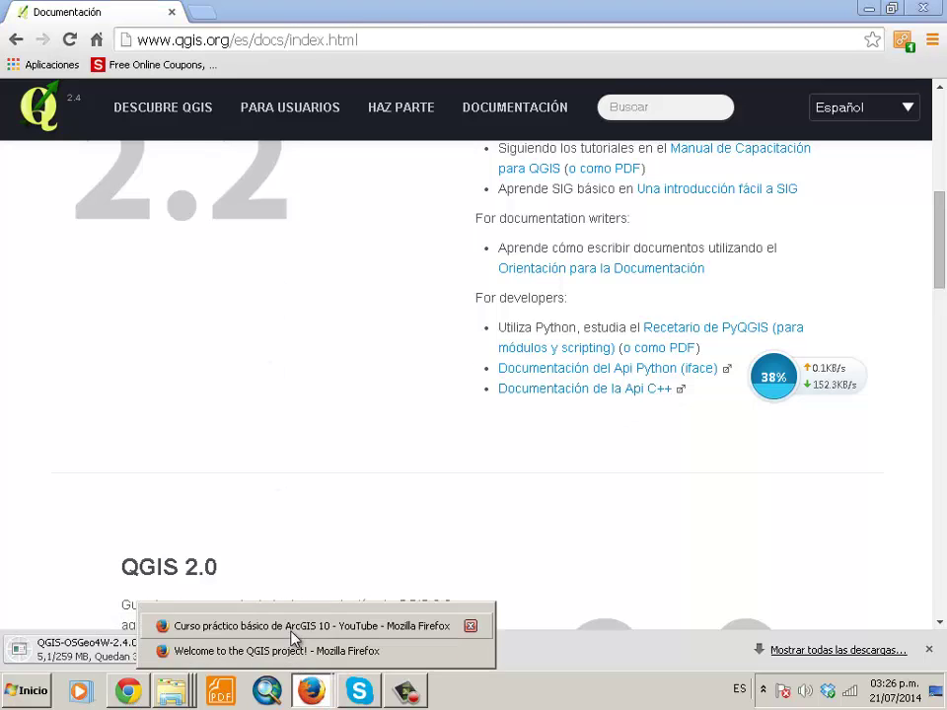
click(286, 627)
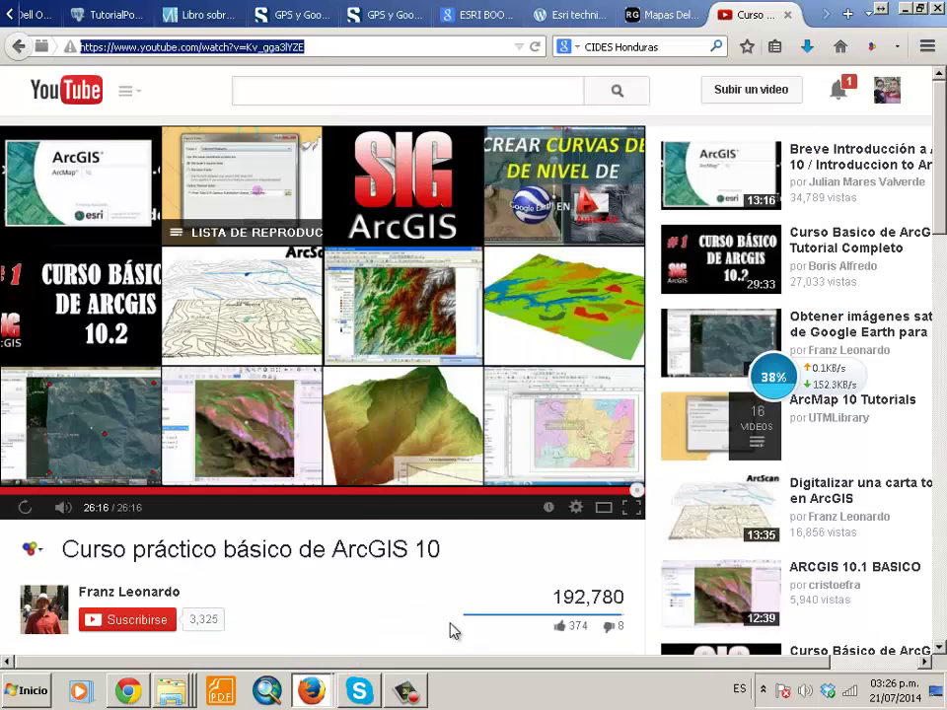
click(906, 9)
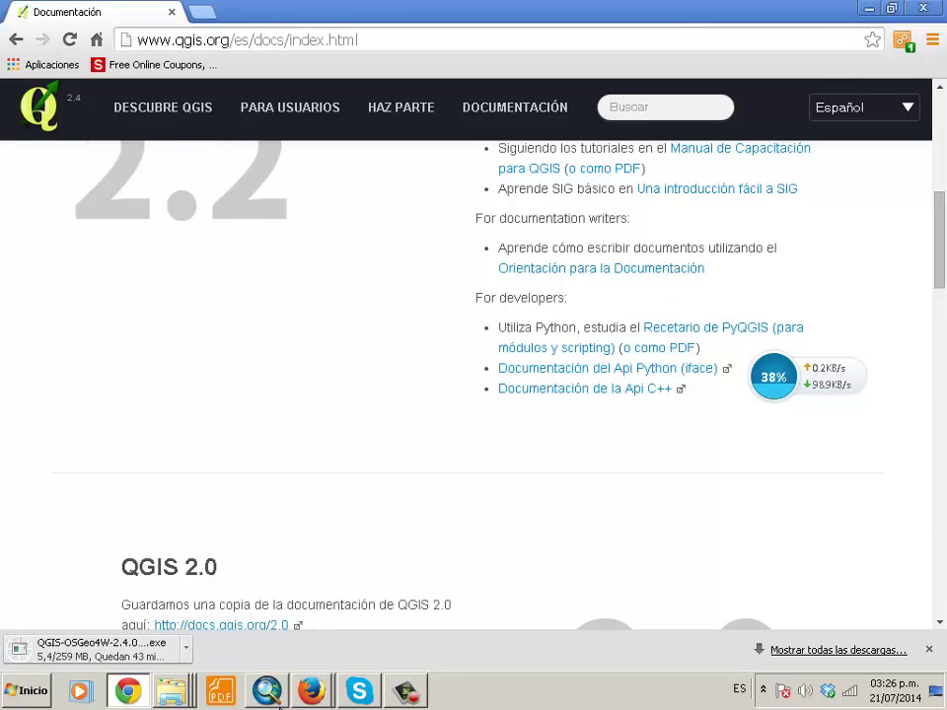
click(320, 698)
click(311, 648)
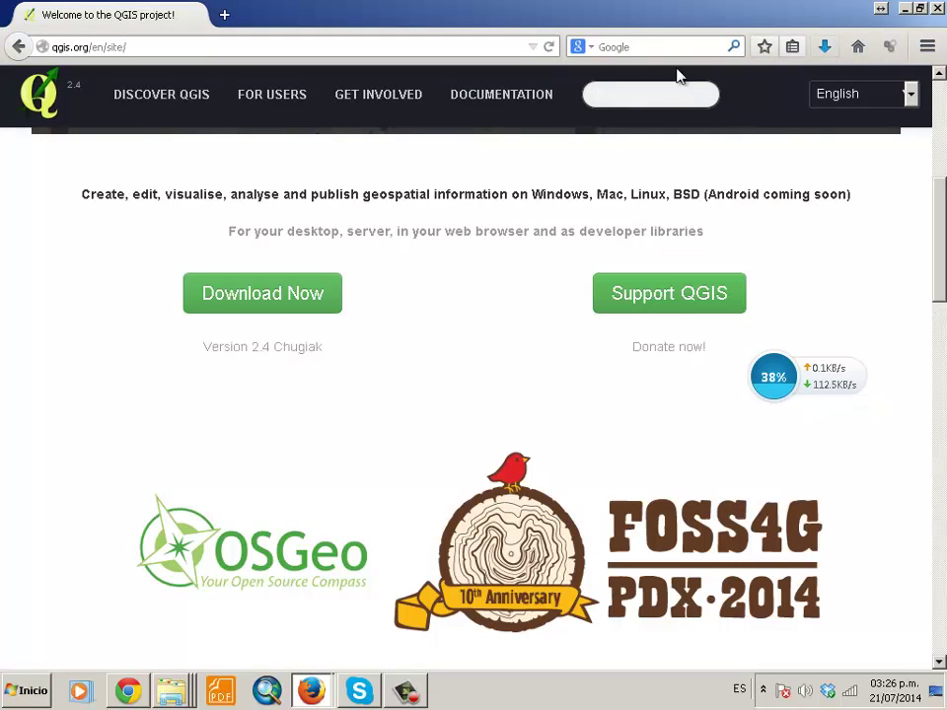
- Switch to Windows Explorer, open the SOFTWARE folder in Dropbox and widen its name column to check the QGIS 2.4.0-1 64-bit installer
click(171, 690)
click(166, 652)
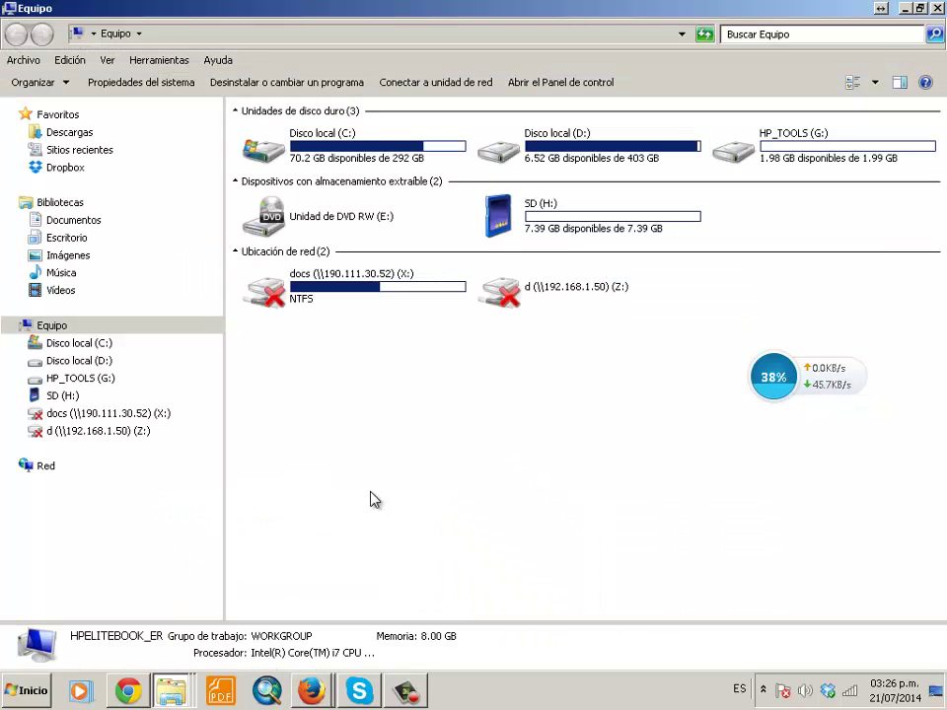
click(67, 169)
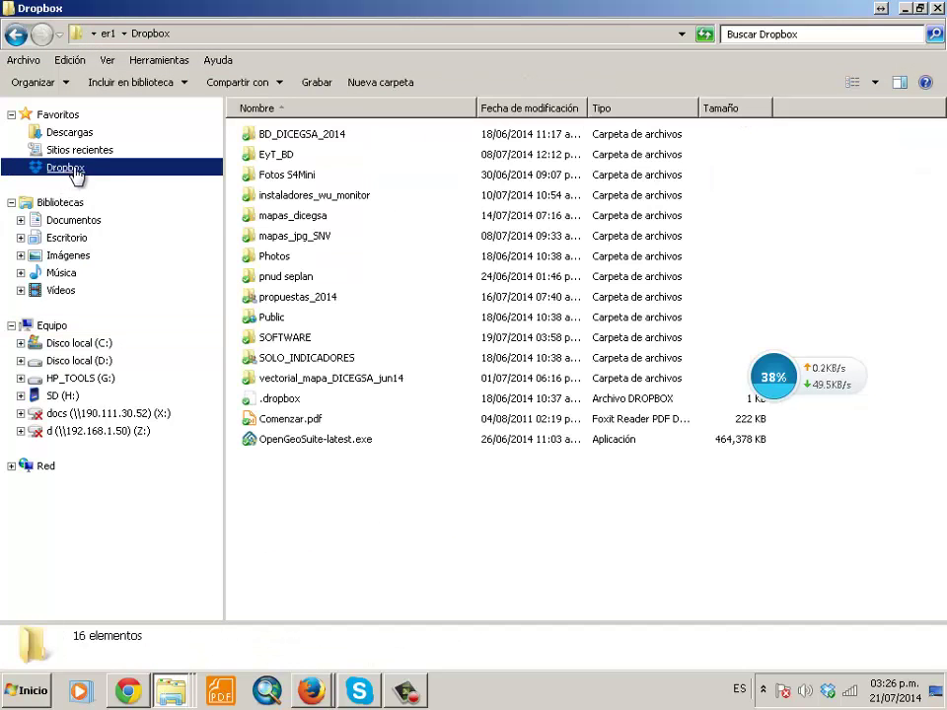
double_click(290, 338)
click(331, 155)
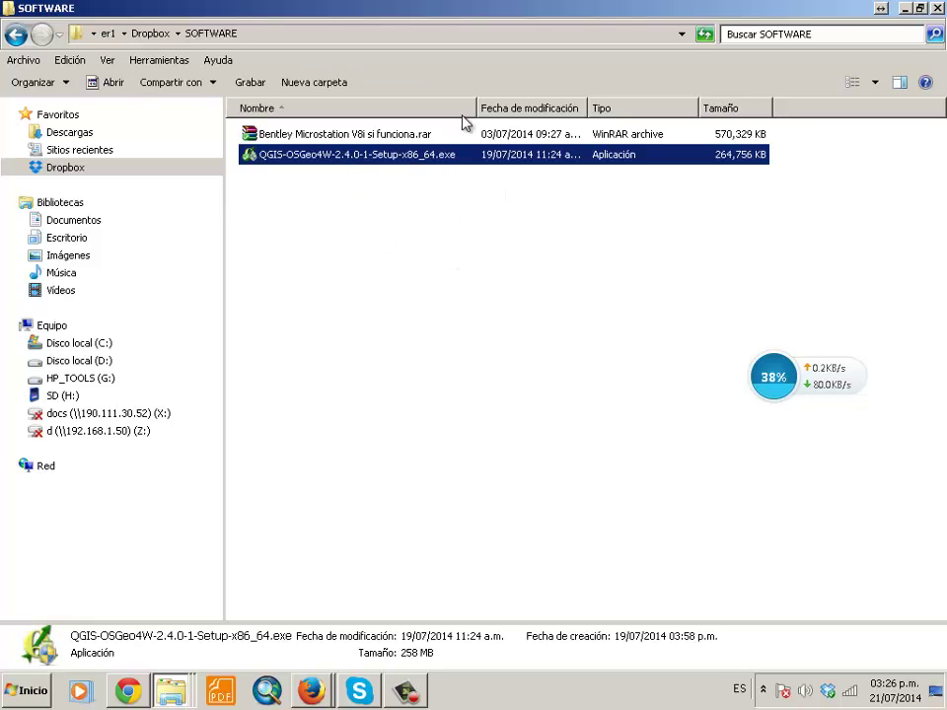
drag(480, 105, 580, 105)
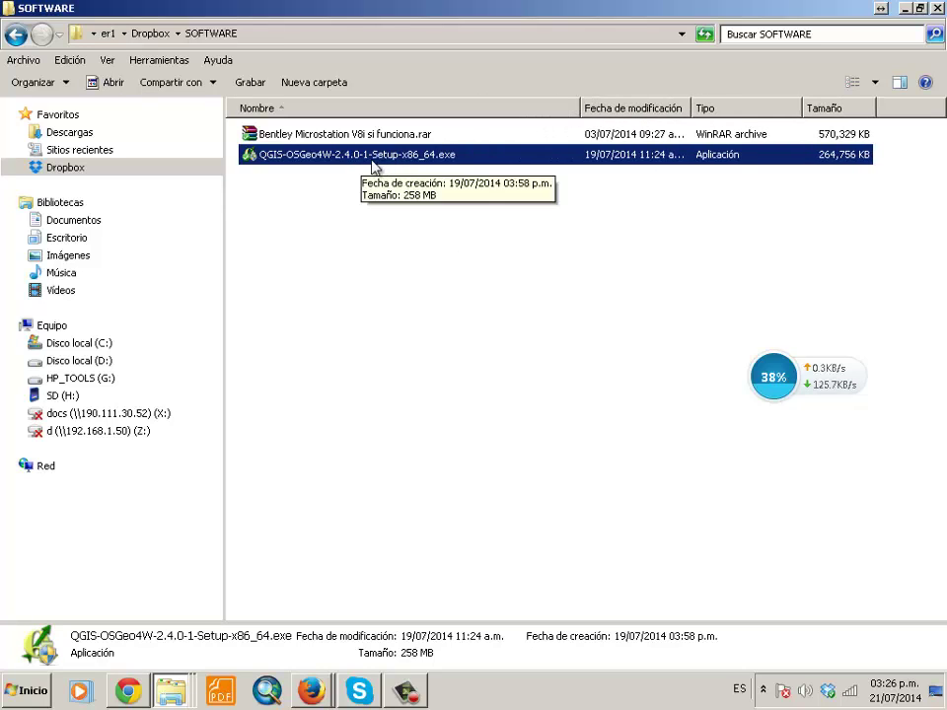
click(375, 192)
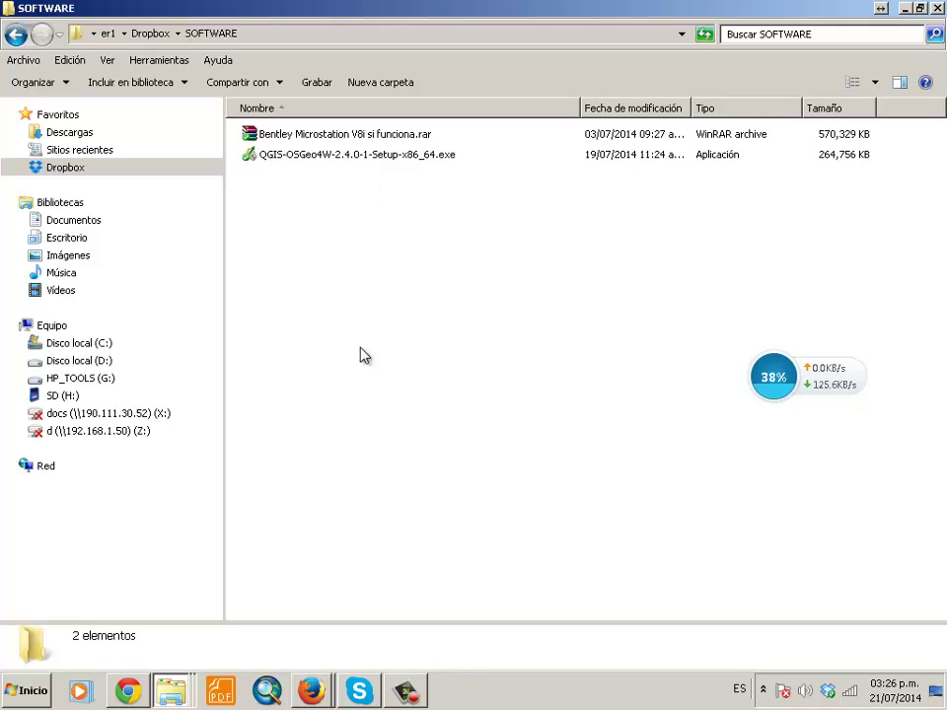
- Compare the file name of the installer downloading in Chrome with the QGIS installer stored in the SOFTWARE folder
key(alt+Tab)
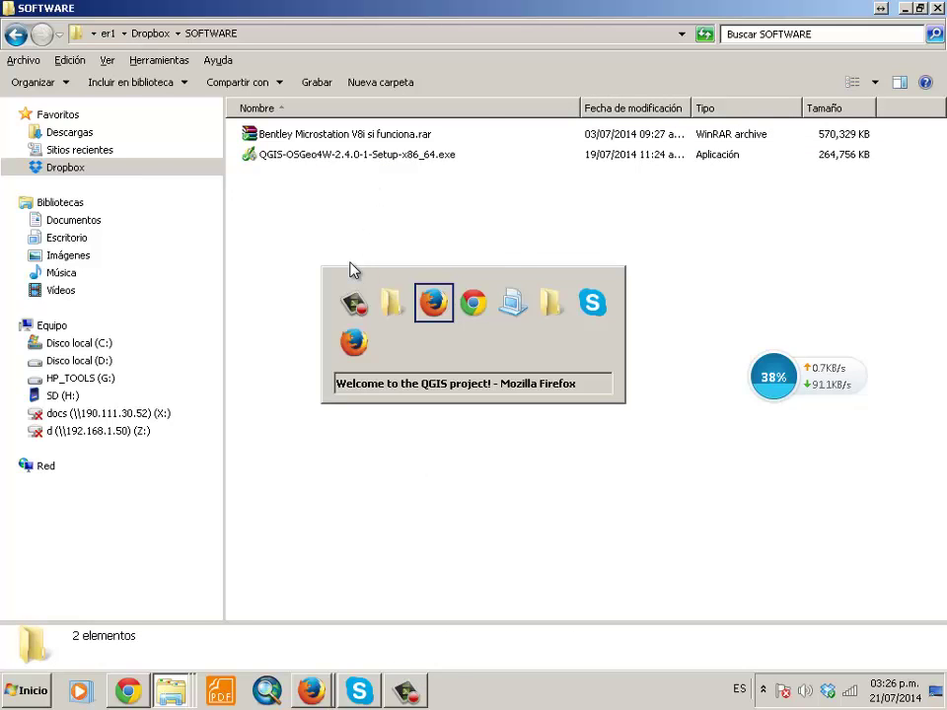
key(alt+Tab)
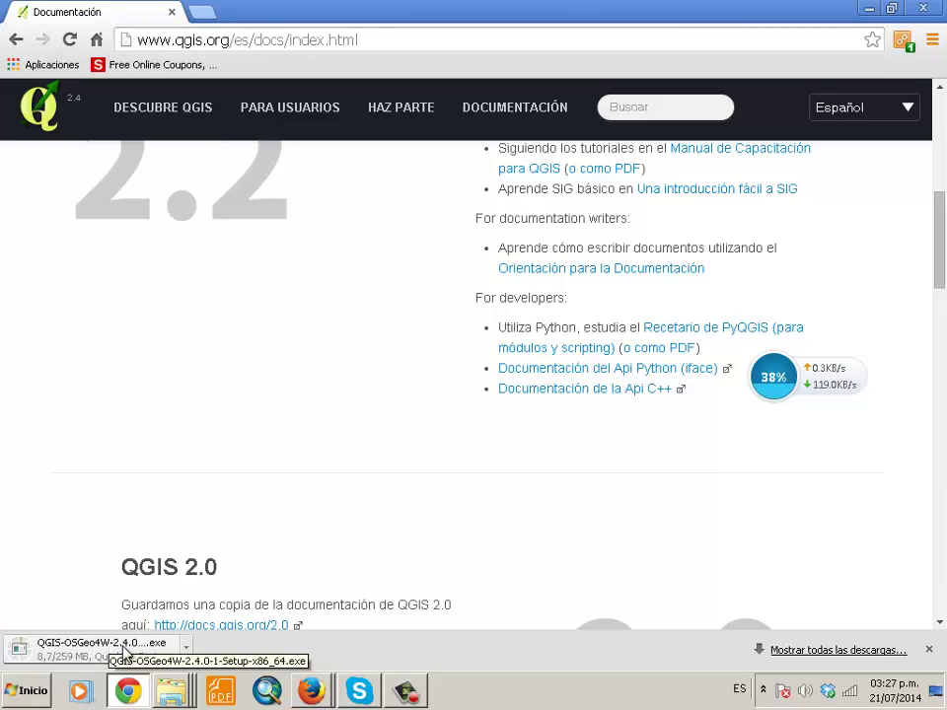
key(alt+Tab)
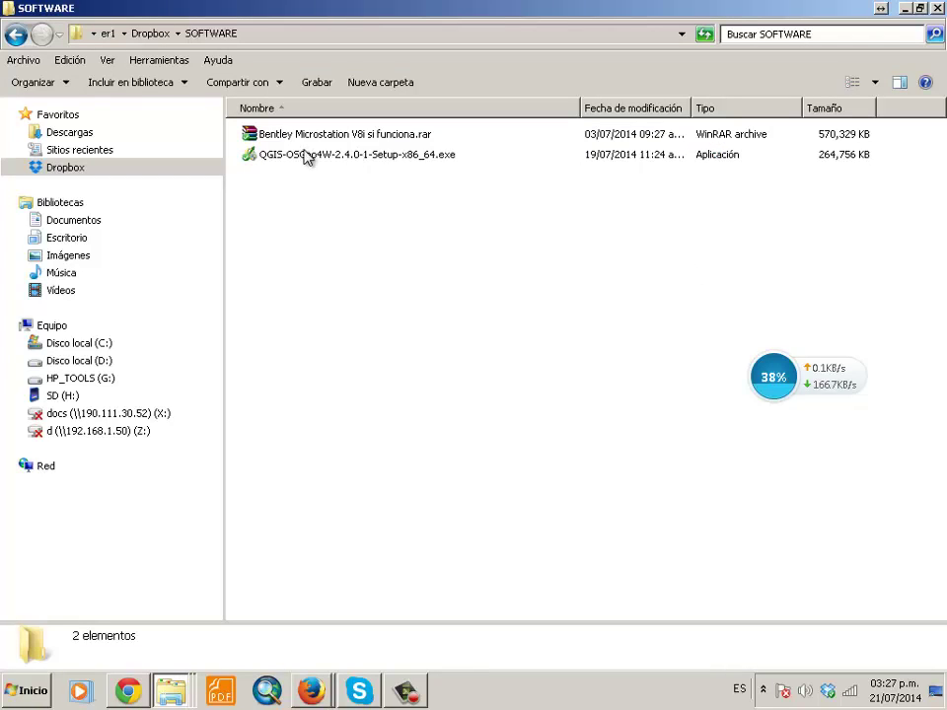
click(305, 156)
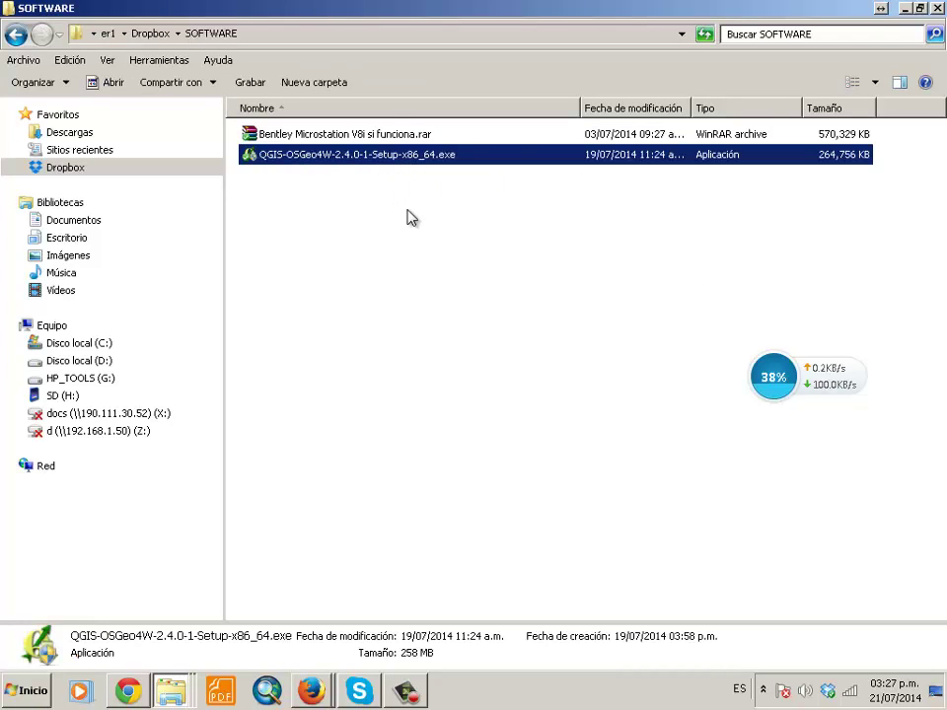
click(484, 309)
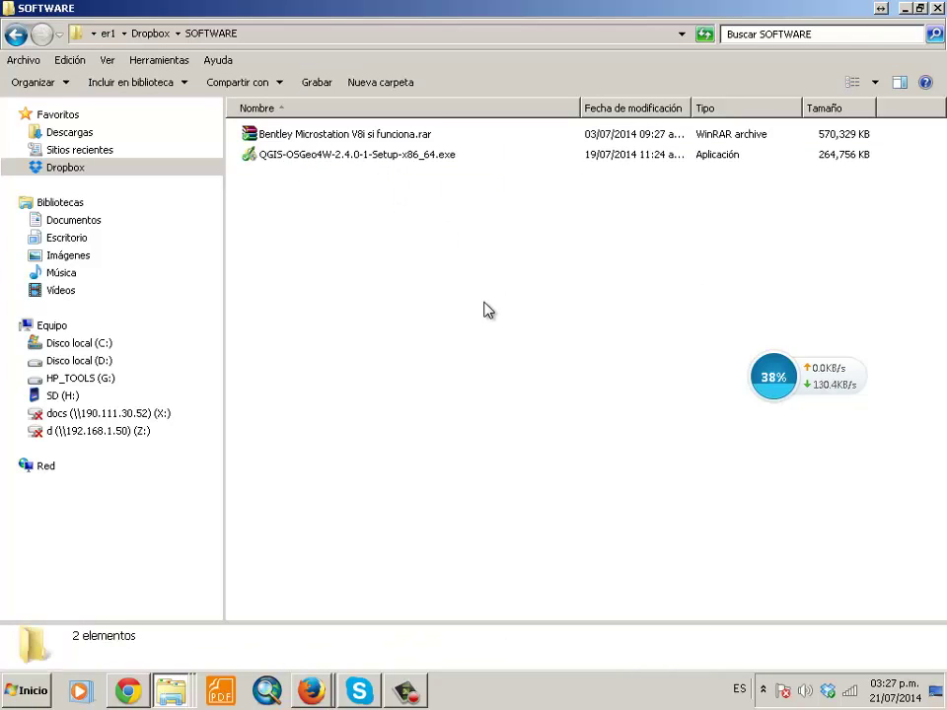
- Switch to Chrome and cancel the running download of the QGIS 2.4.0 installer
key(alt+Tab)
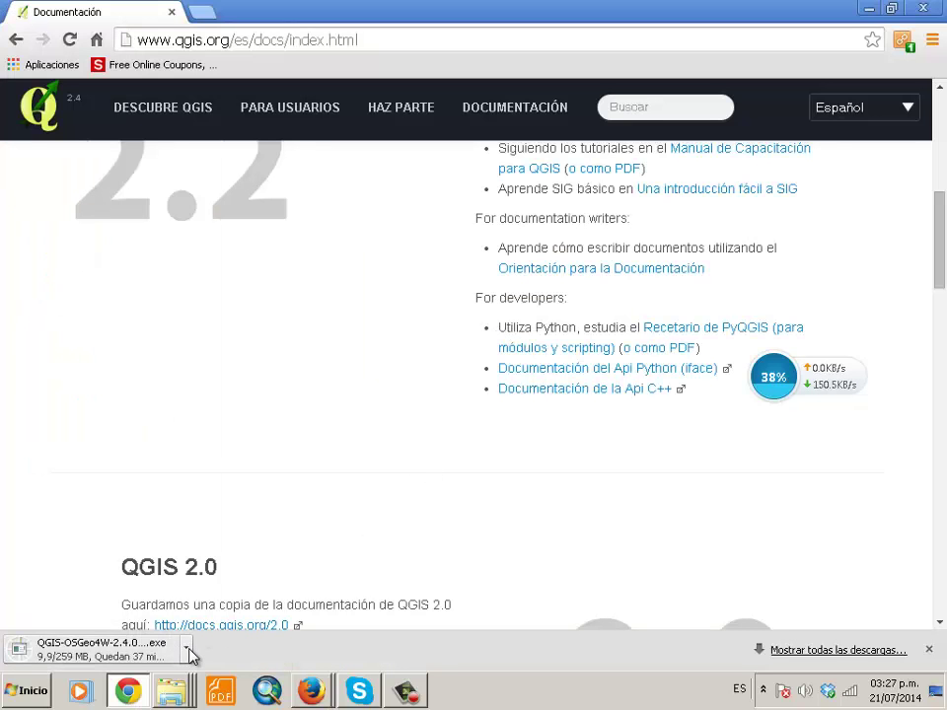
click(186, 649)
click(225, 625)
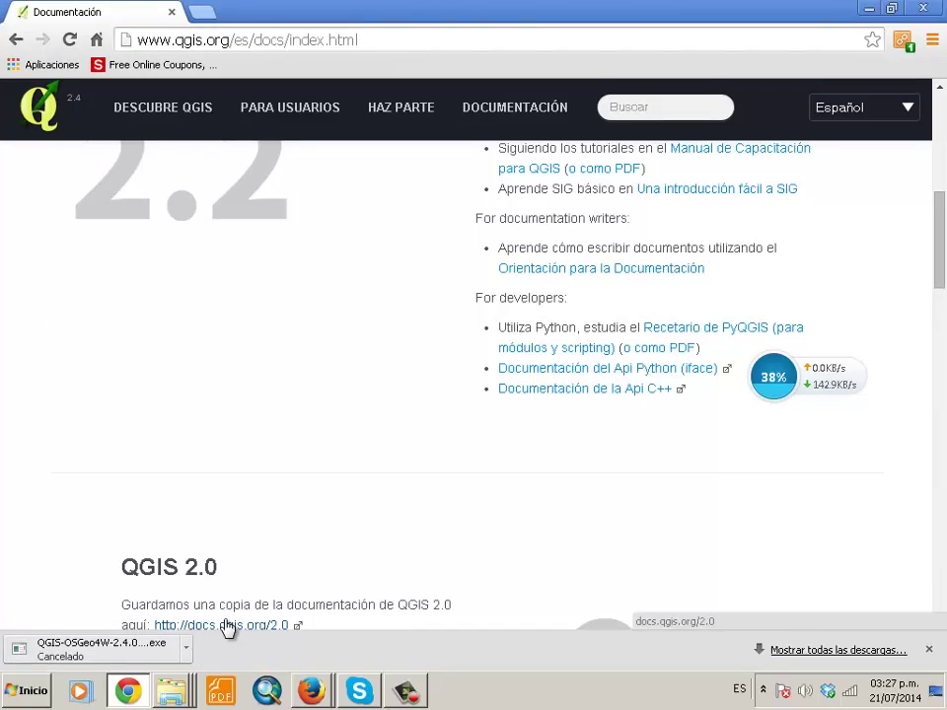
- Return to the SOFTWARE folder, run QGIS-OSGeo4W-2.4.0-1-Setup-x86_64.exe and agree to reinstall QGIS Chugiak
key(alt+Tab)
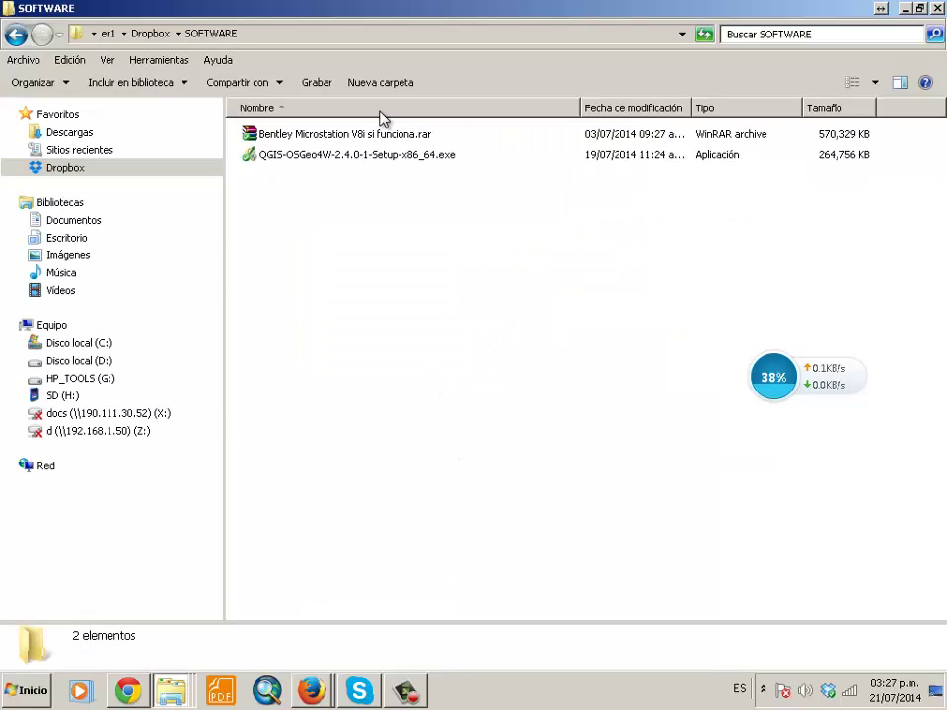
click(343, 155)
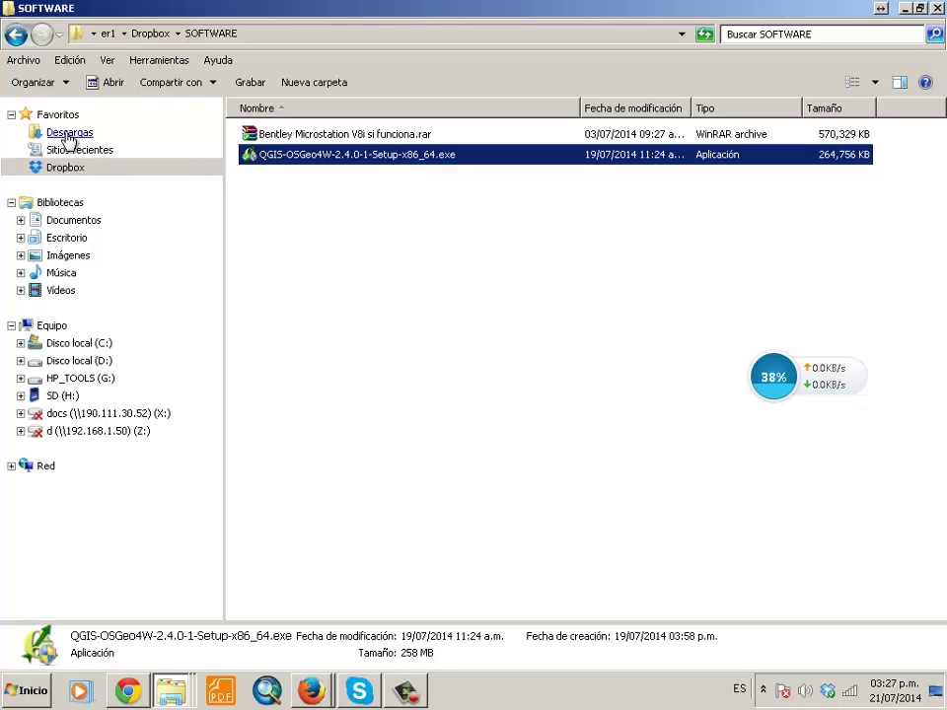
click(344, 220)
click(363, 161)
double_click(363, 162)
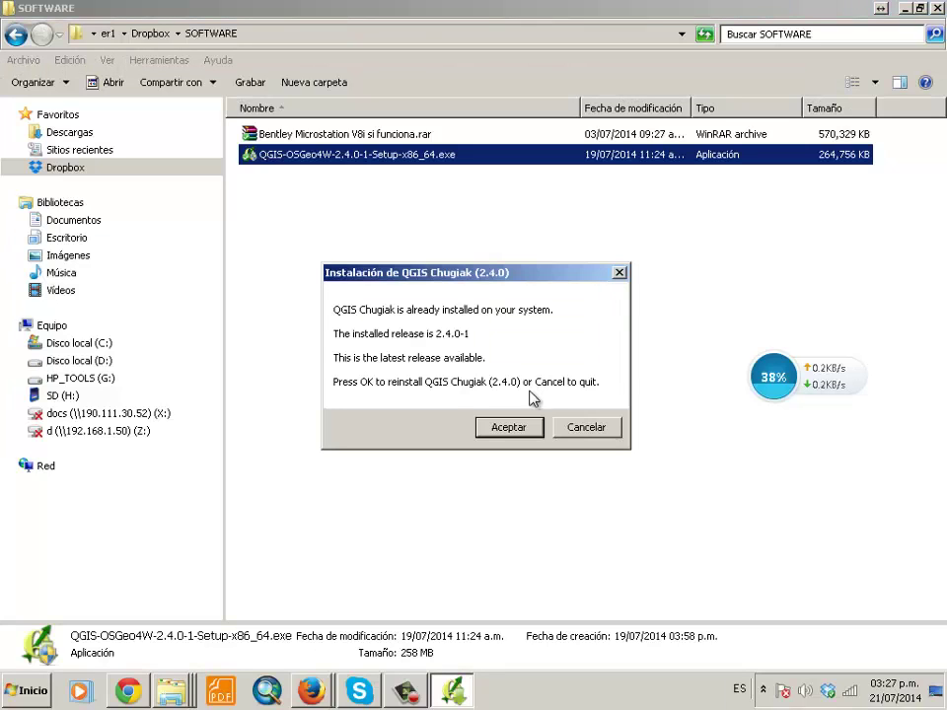
click(503, 428)
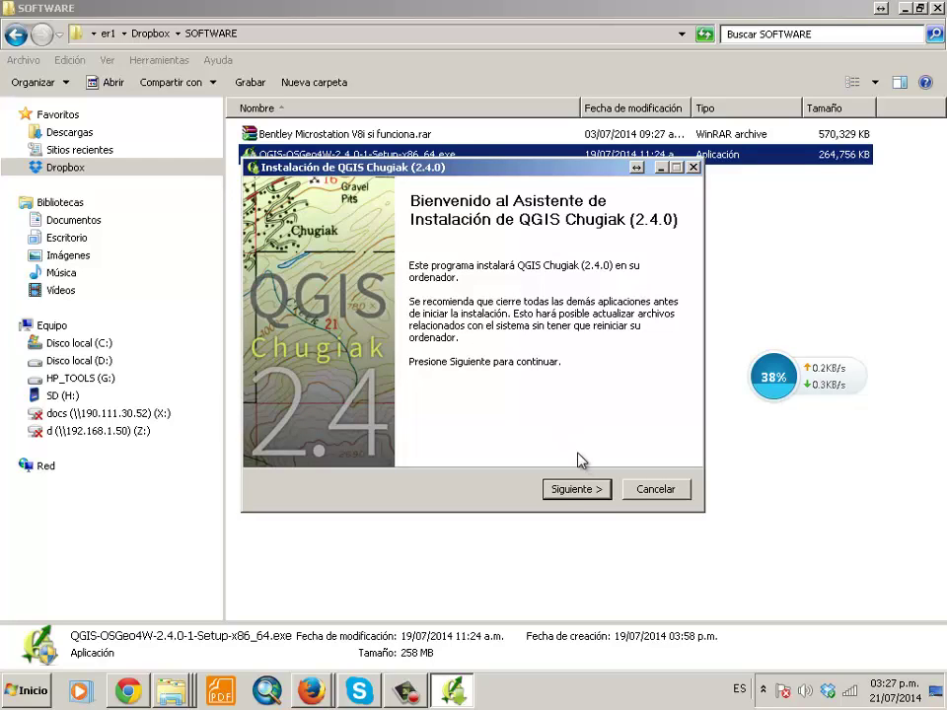
- Accept the QGIS licence agreement and set the destination directory to C:\QGIS Chugiak
click(572, 493)
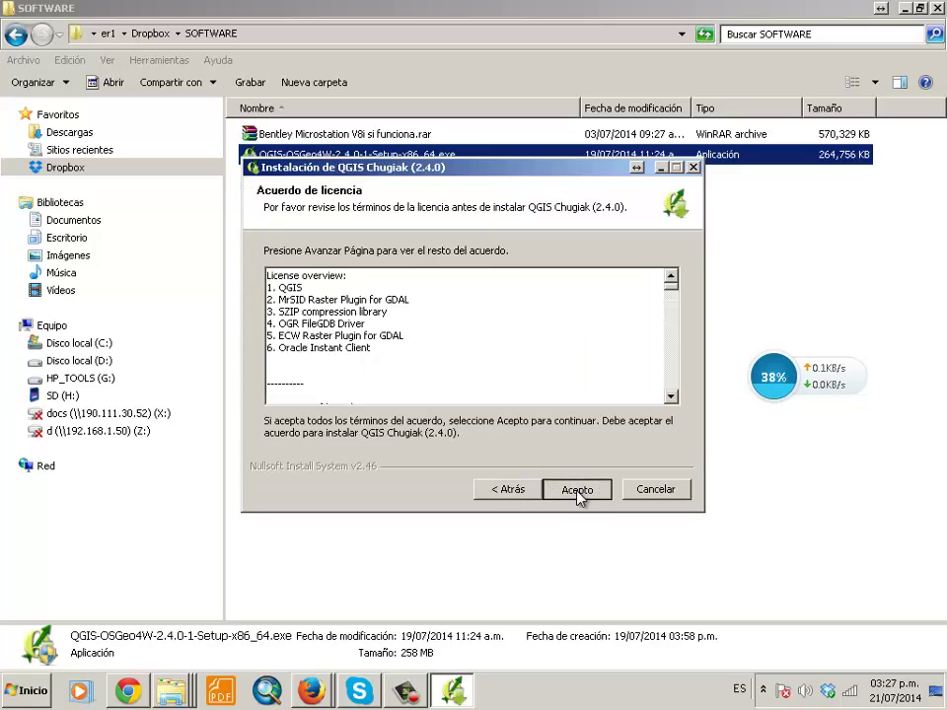
click(577, 490)
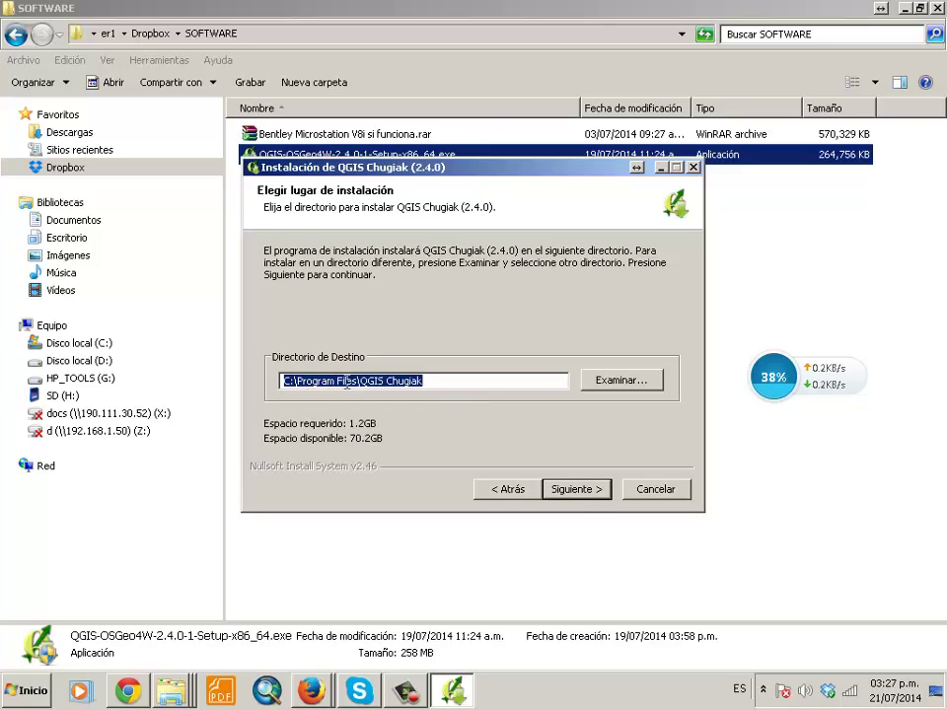
drag(364, 381, 321, 384)
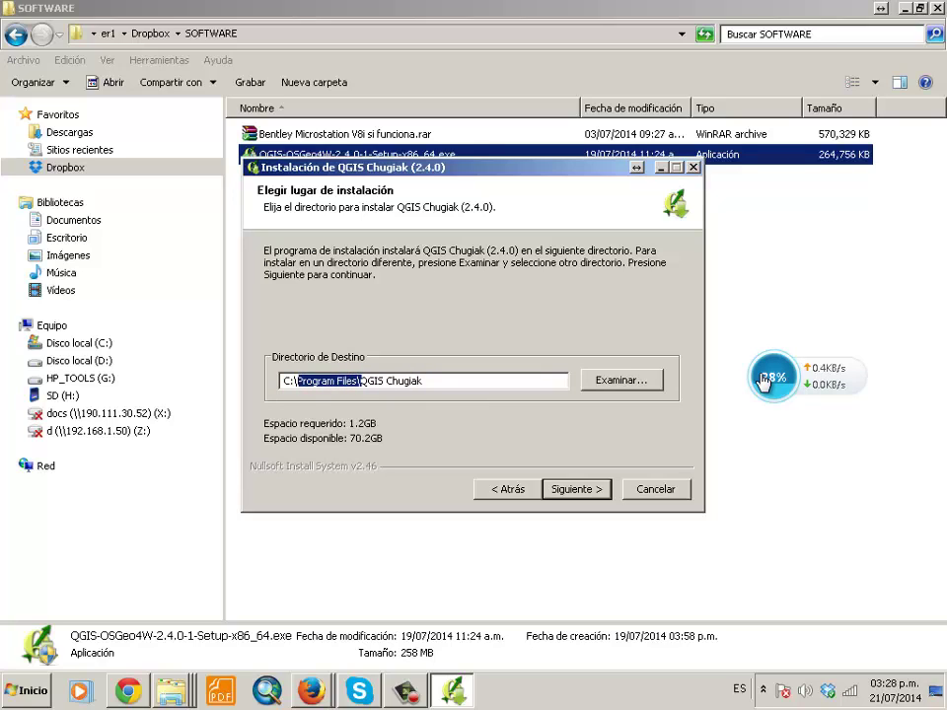
key(Delete)
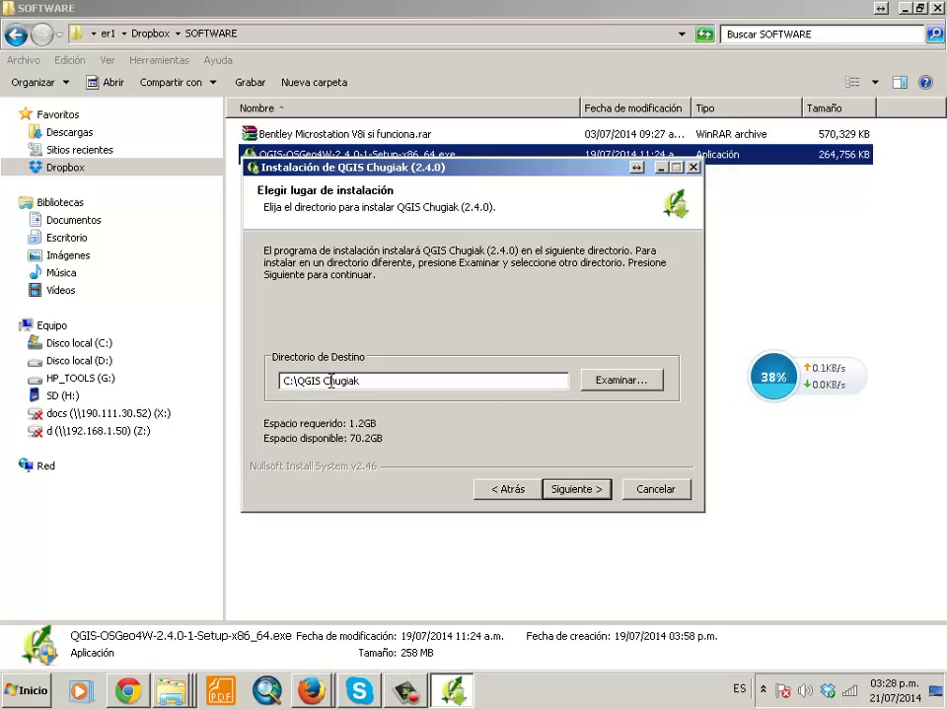
click(582, 490)
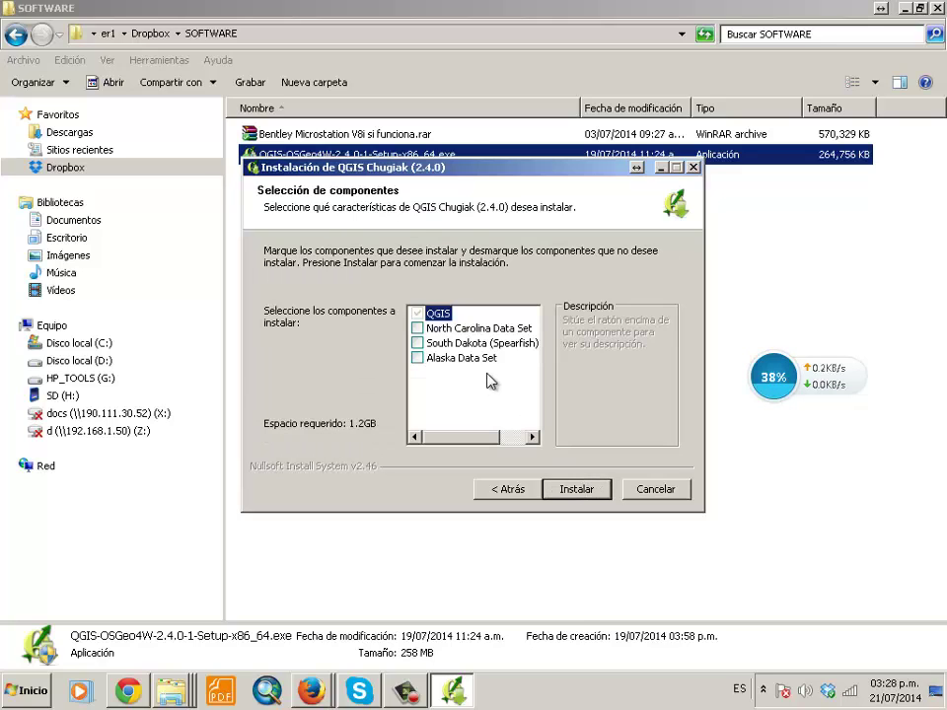
mouse_move(444, 318)
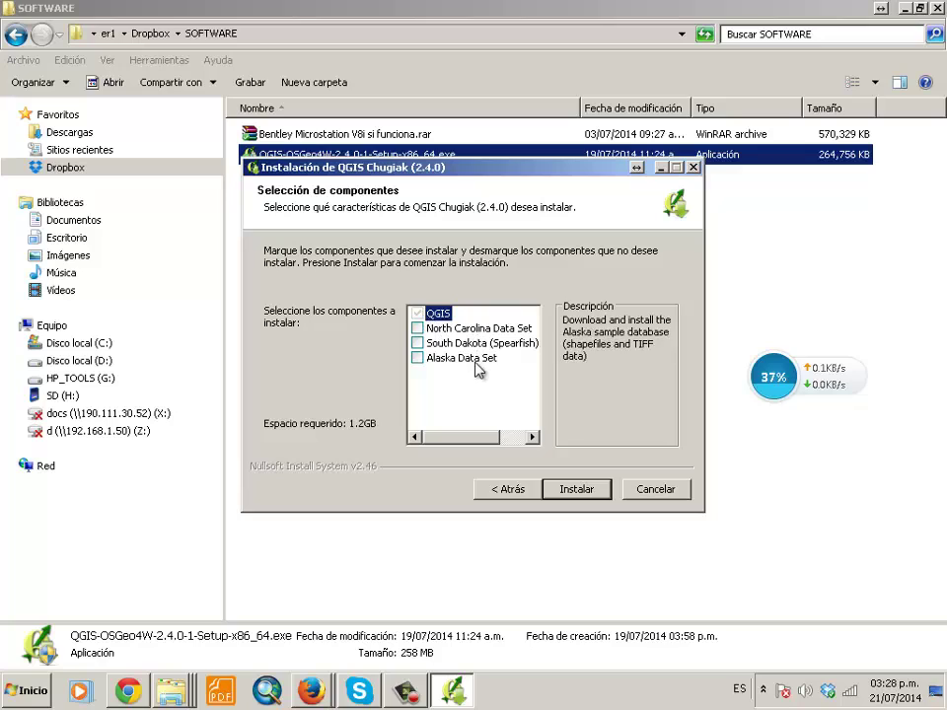
mouse_move(483, 352)
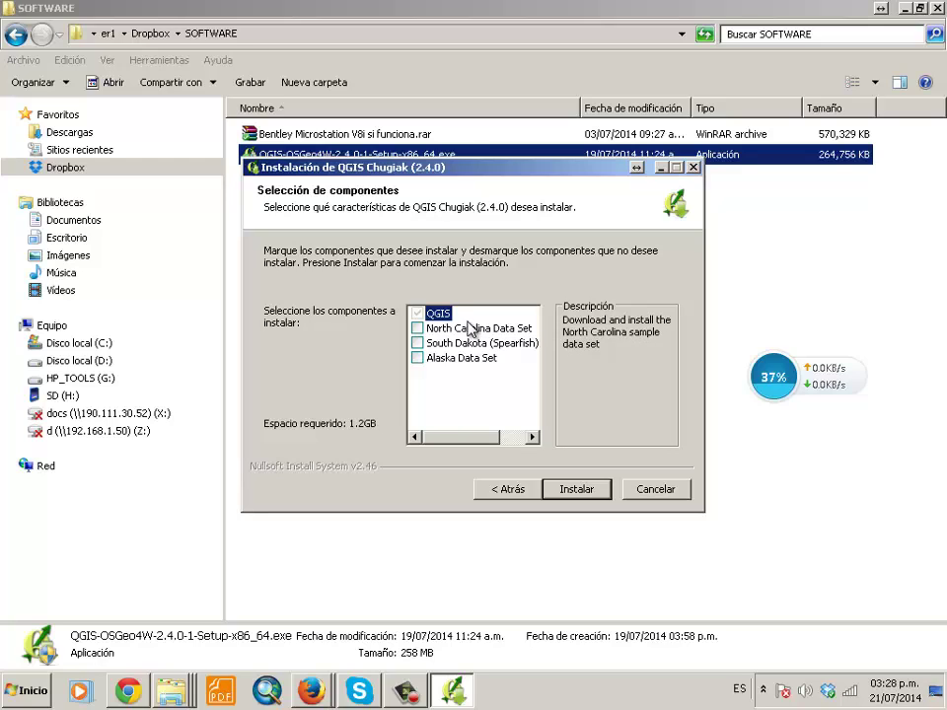
click(418, 328)
click(417, 342)
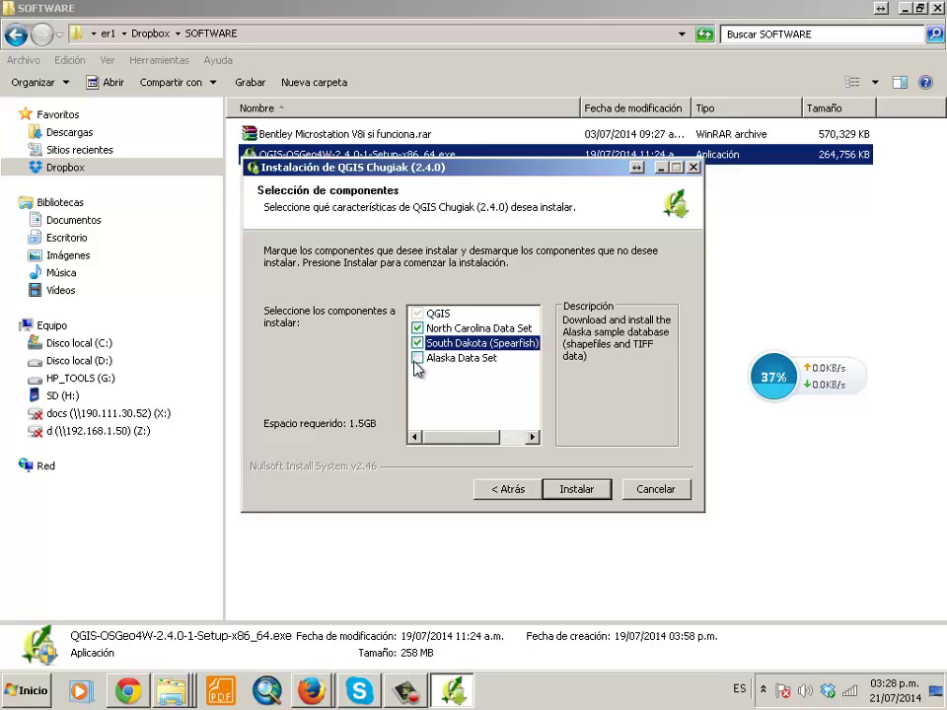
click(426, 357)
click(417, 342)
click(417, 327)
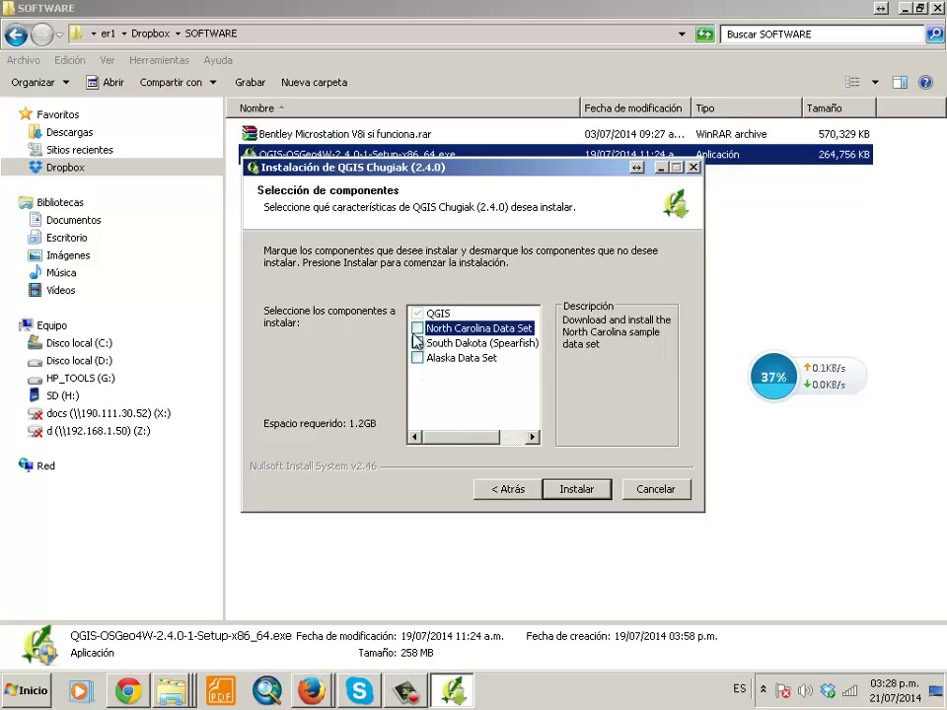
- Start the installation with only the QGIS component selected, and move the installer window aside while it runs
click(576, 489)
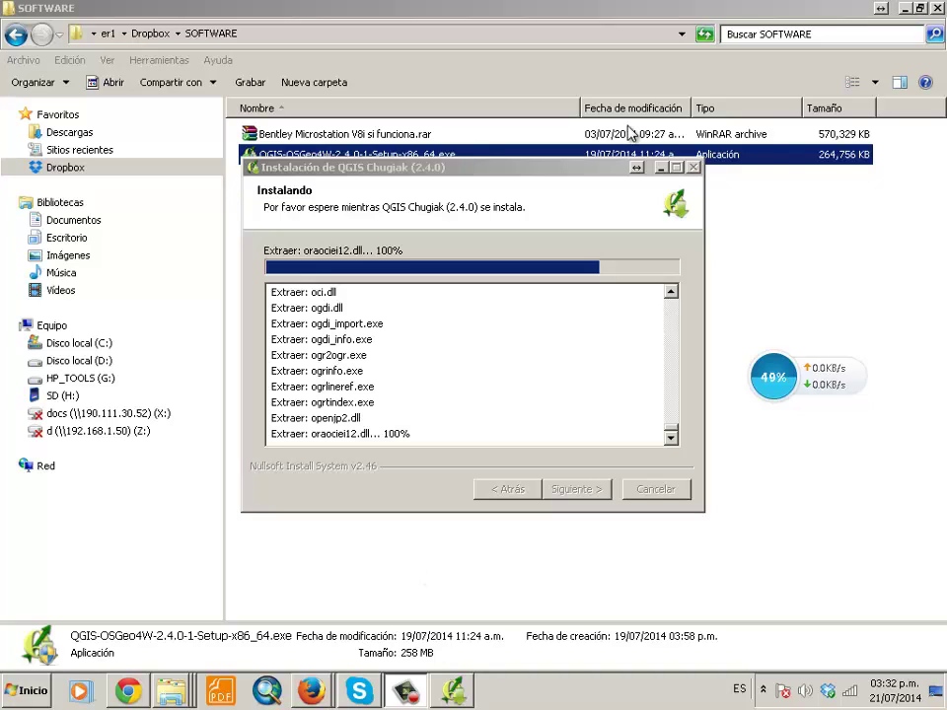
drag(629, 134, 630, 134)
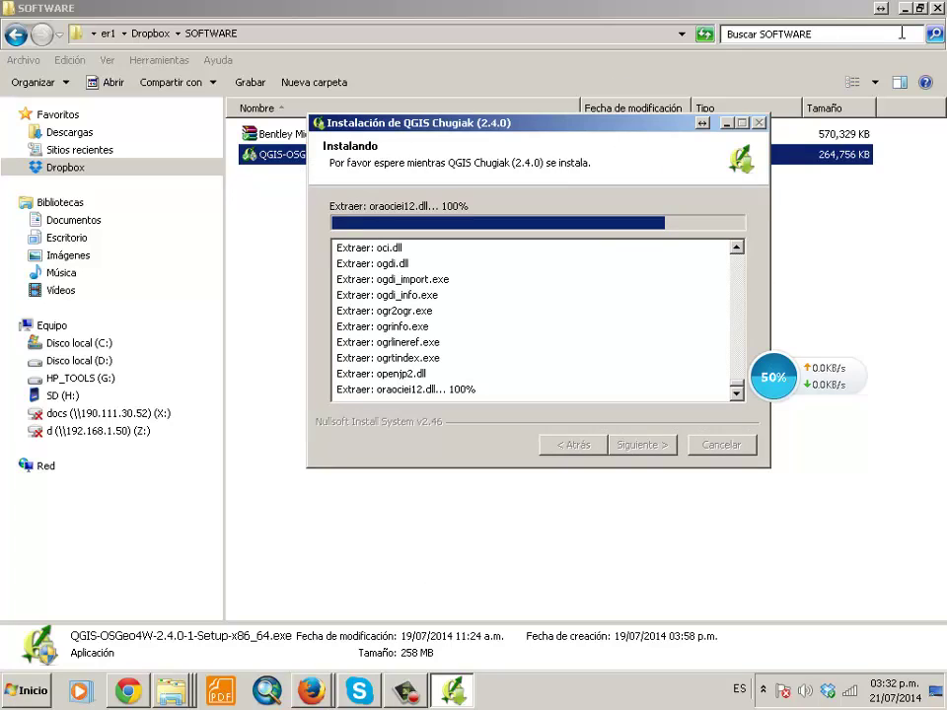
- Switch to the Firefox window with the QGIS site and open its English documentation page
mouse_move(309, 681)
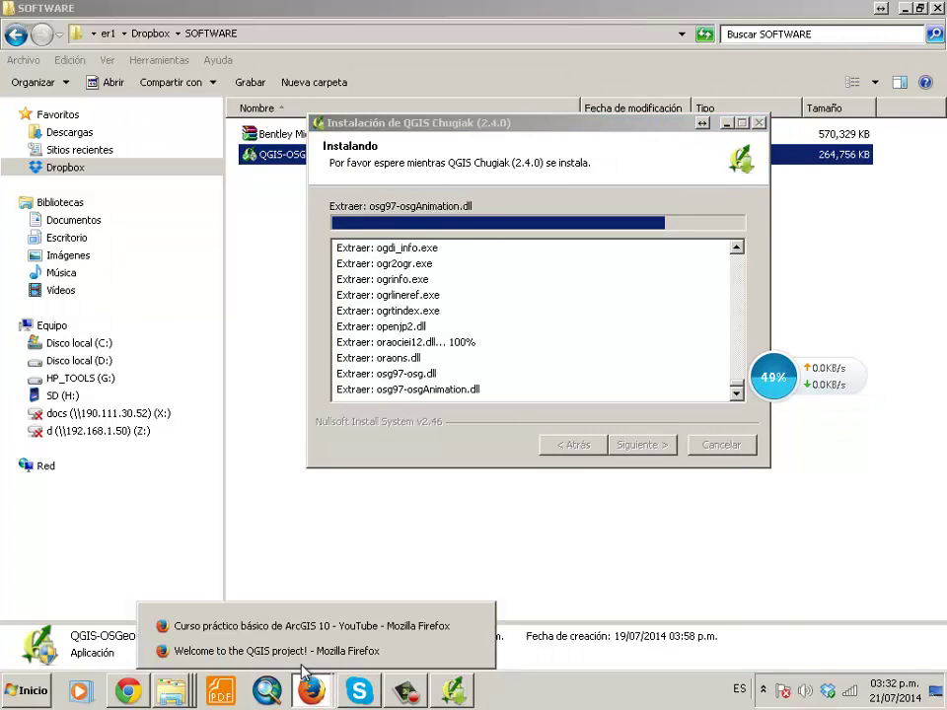
click(302, 652)
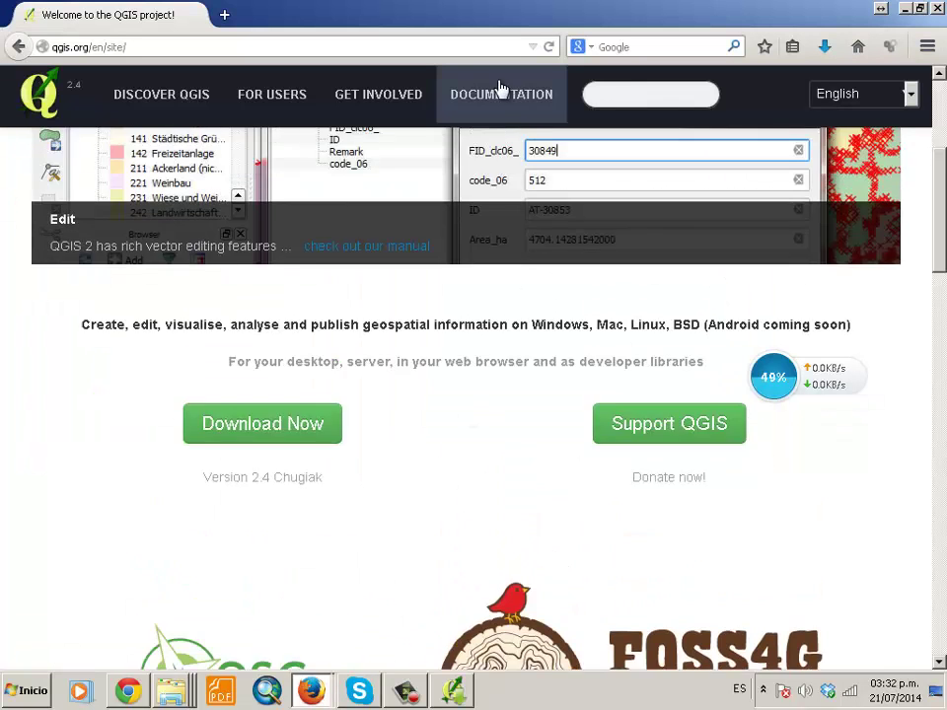
scroll(500, 88, up, 4)
click(500, 95)
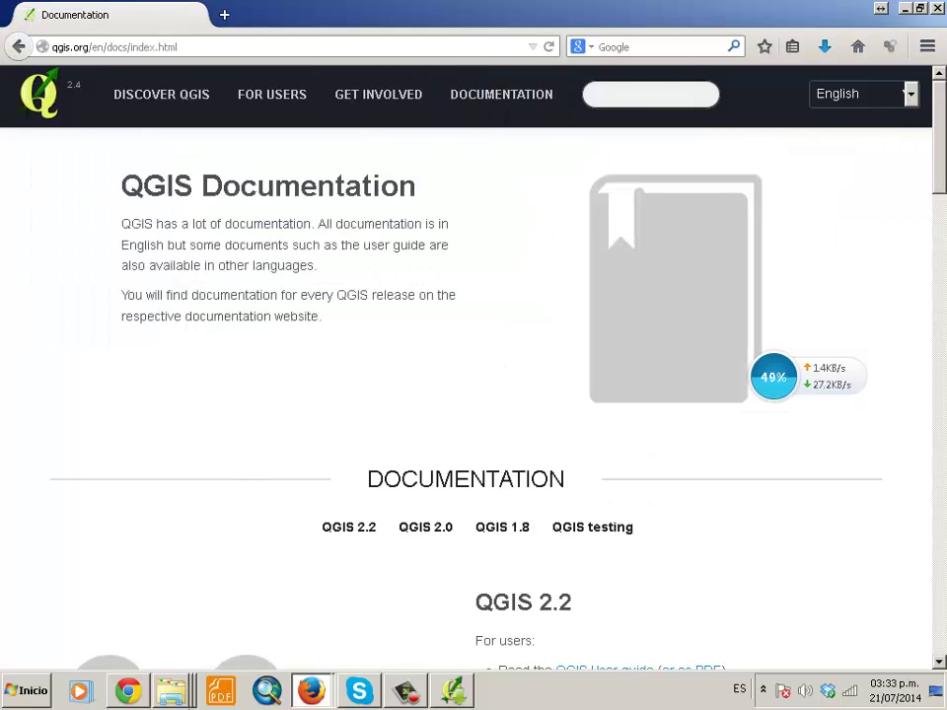
- Switch to Chrome and open the Spanish QGIS 2.2 user manual and the PDF version of the QGIS training manual
key(alt+Tab)
scroll(695, 236, up, 5)
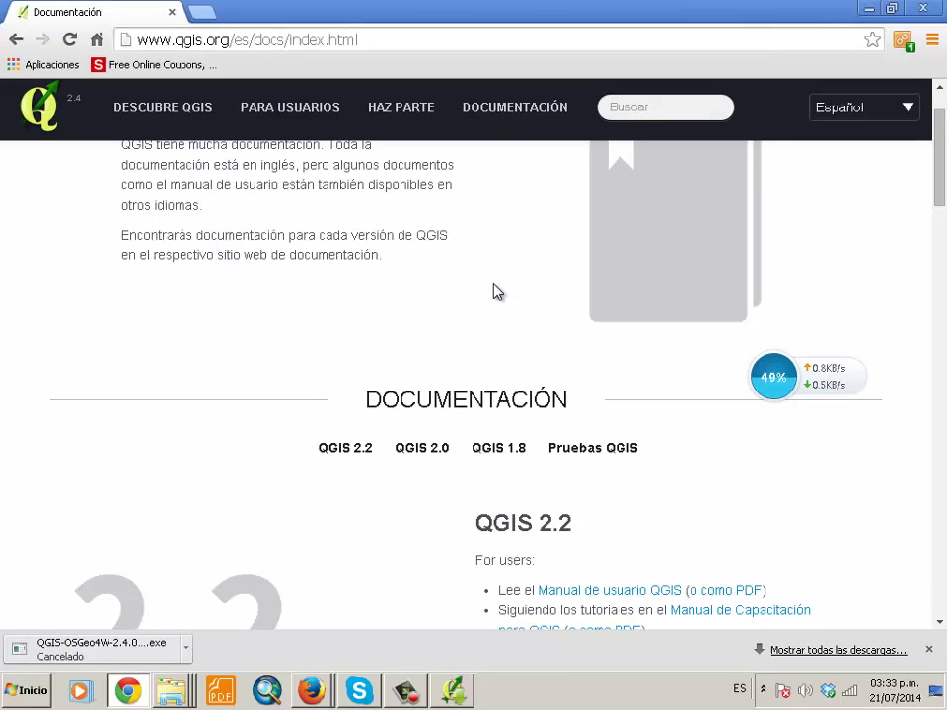
scroll(496, 286, up, 1)
scroll(497, 266, down, 4)
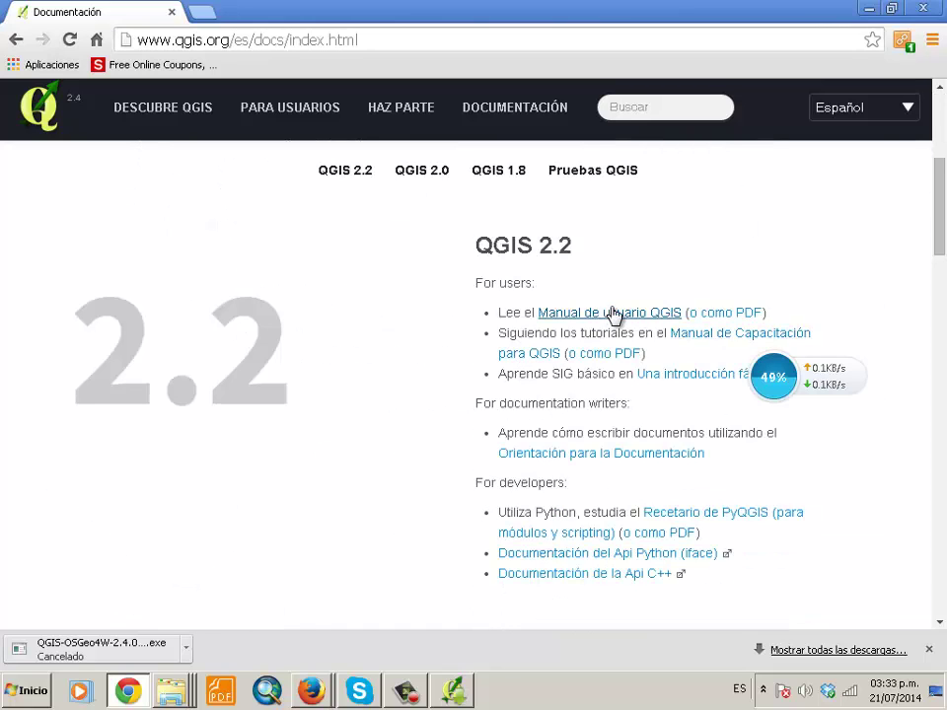
click(612, 314)
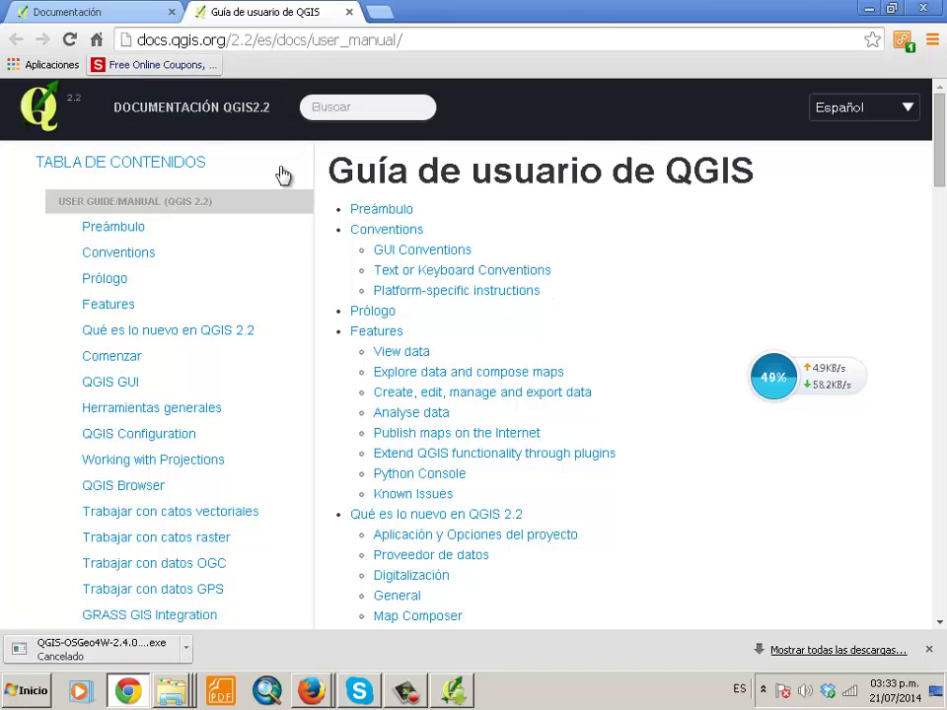
click(69, 12)
click(618, 361)
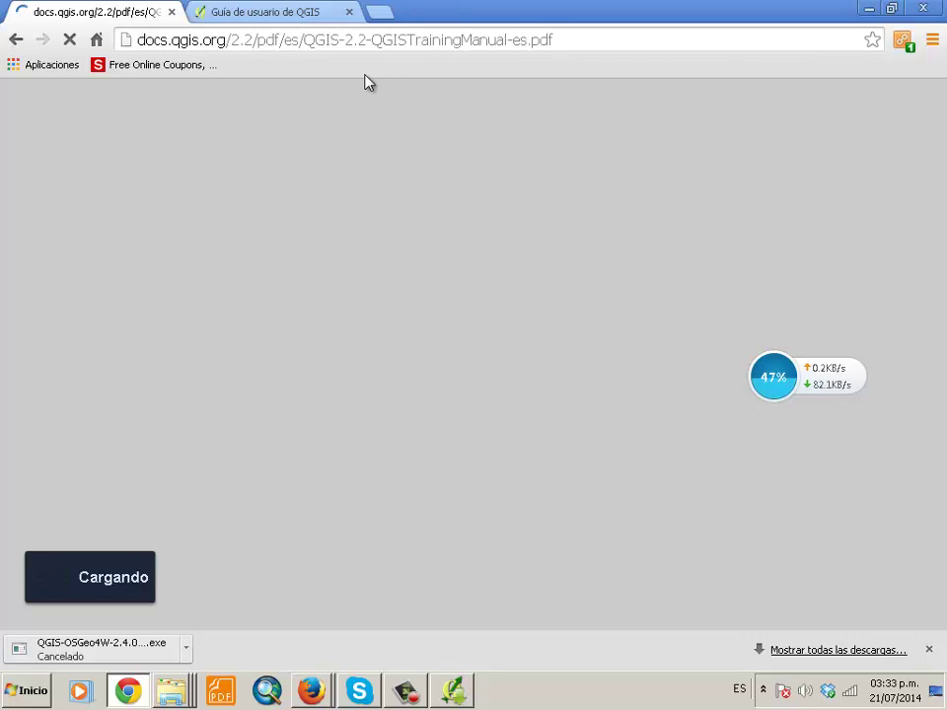
- Return to the user guide, open the Simbología section of Qué es lo nuevo en QGIS 2.2 and read through the page
click(254, 13)
scroll(592, 269, down, 3)
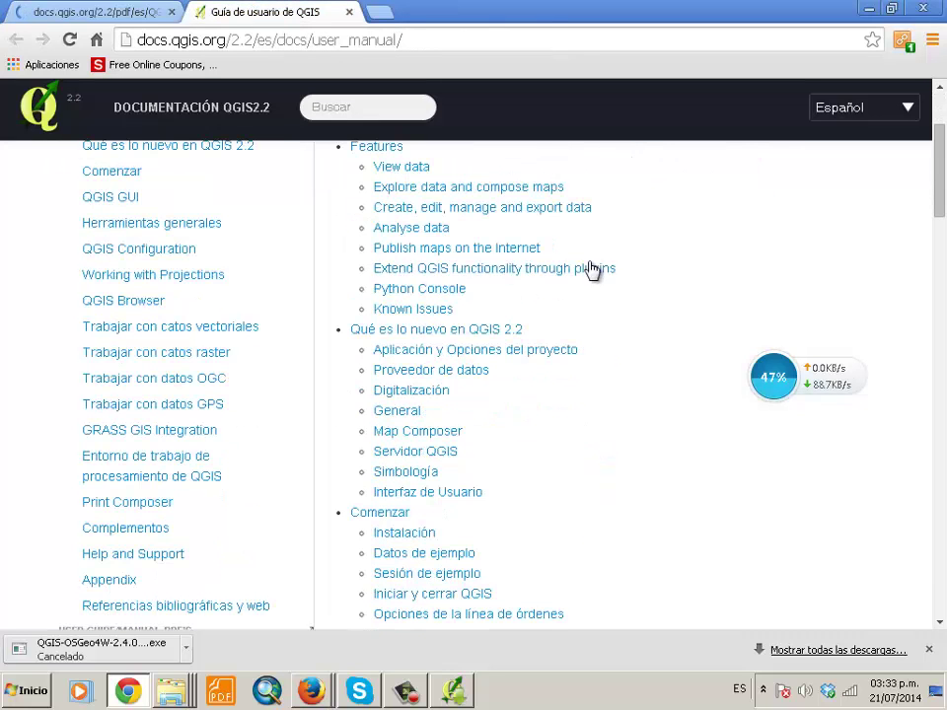
scroll(593, 269, down, 1)
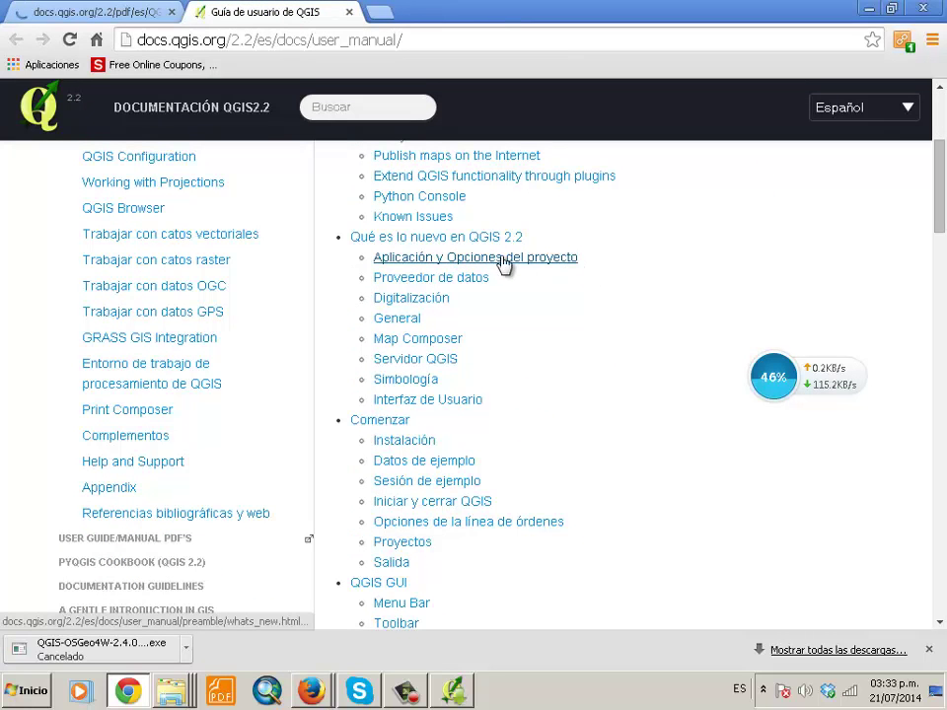
scroll(453, 320, down, 1)
click(431, 292)
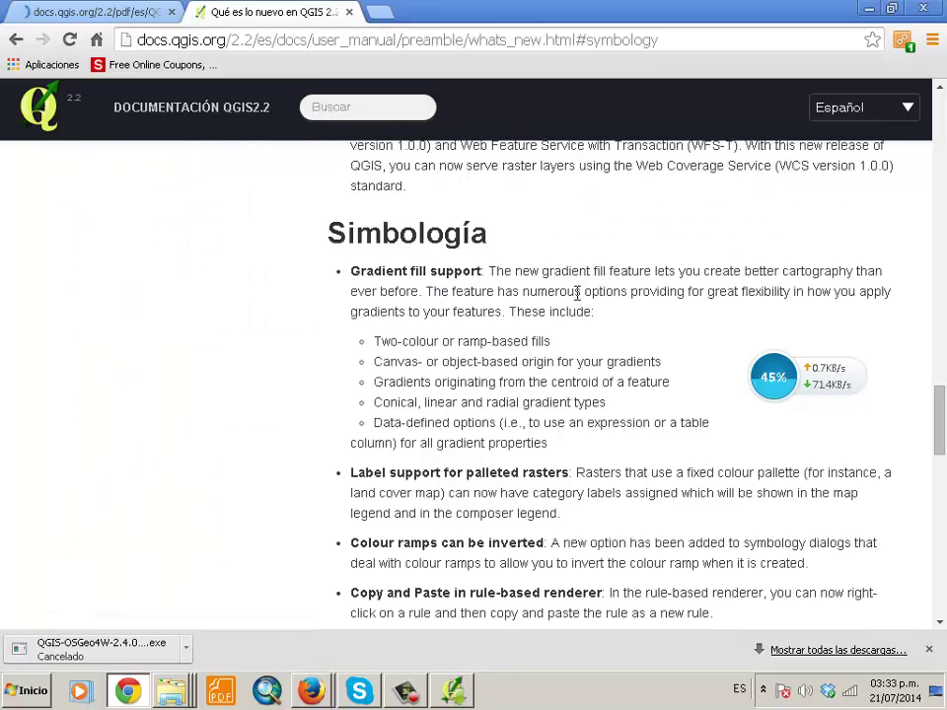
scroll(577, 293, down, 3)
scroll(577, 293, down, 5)
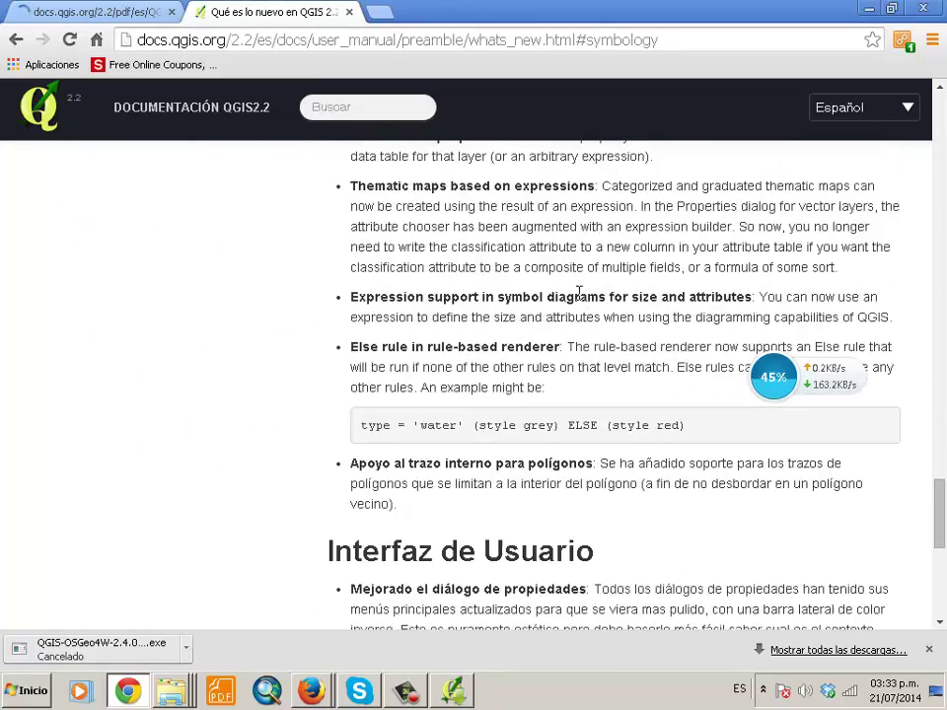
scroll(580, 296, down, 3)
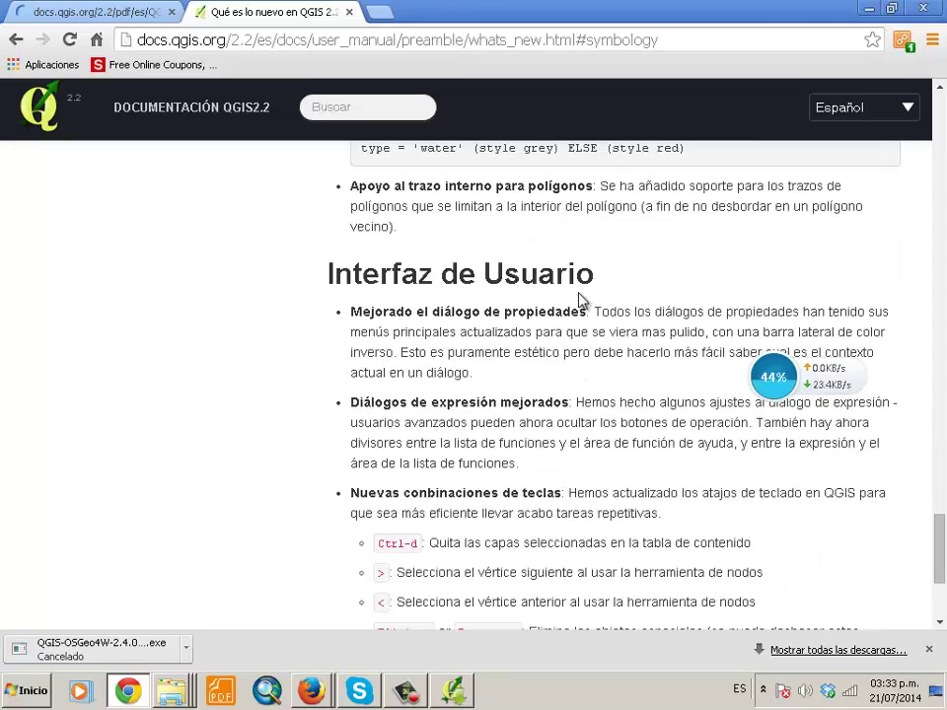
scroll(580, 300, down, 3)
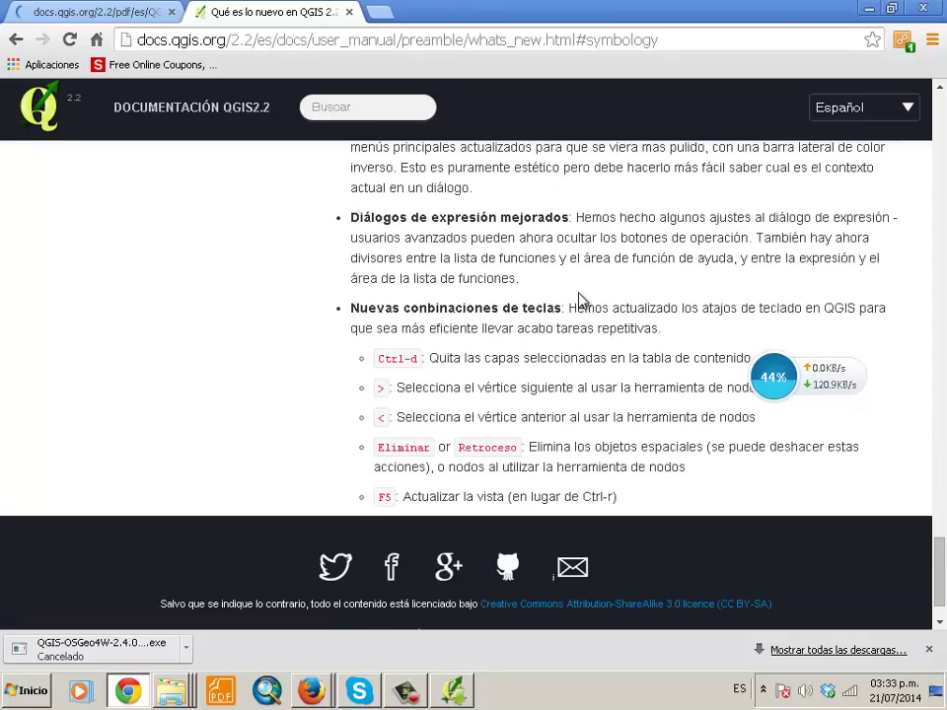
scroll(582, 298, up, 10)
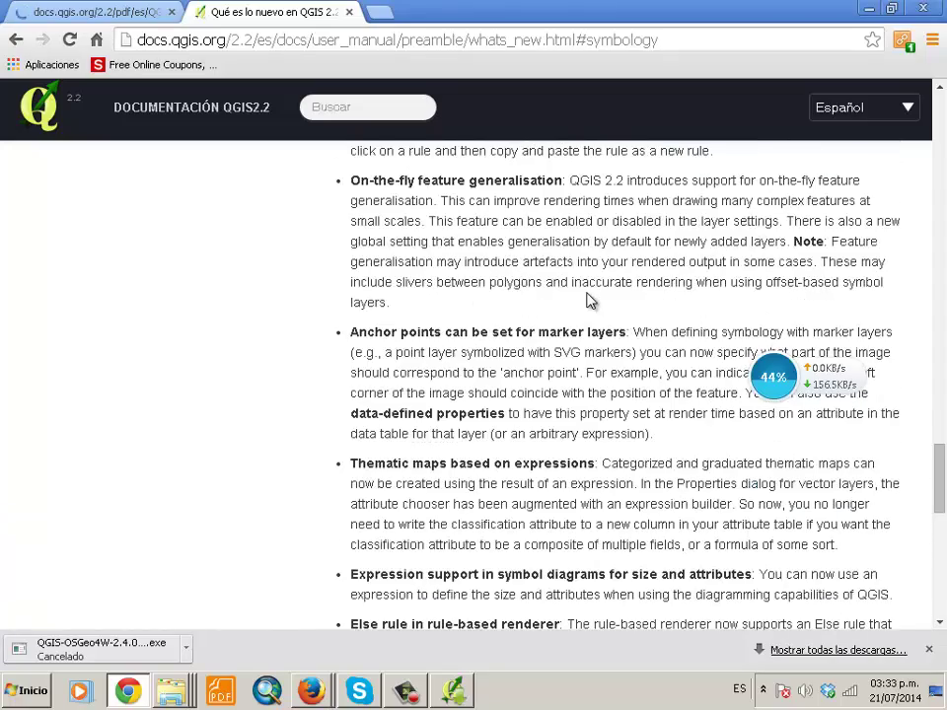
scroll(589, 300, up, 15)
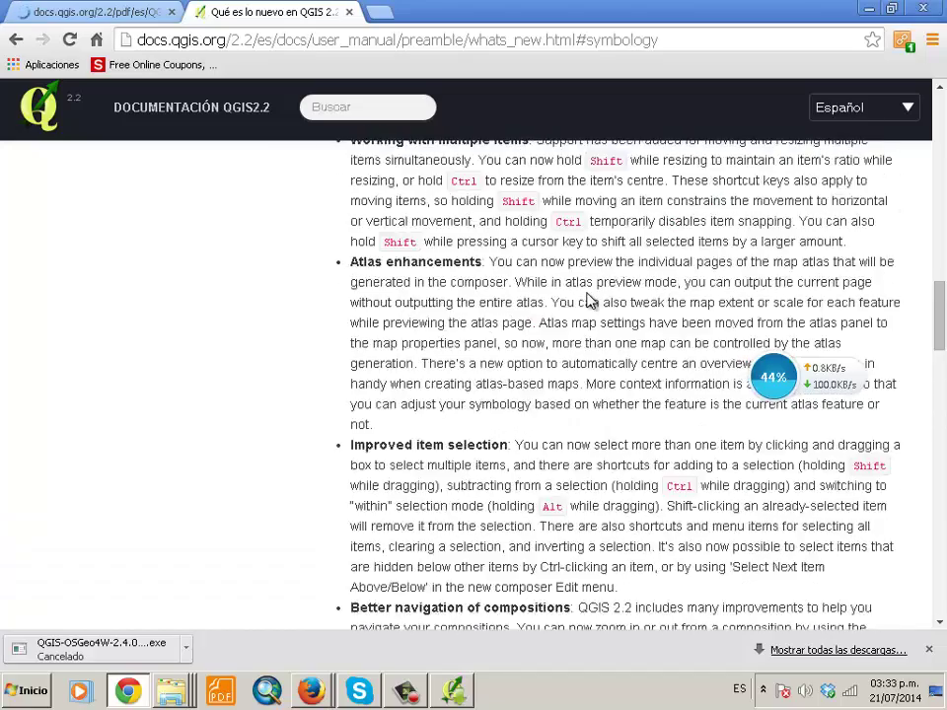
scroll(589, 300, up, 15)
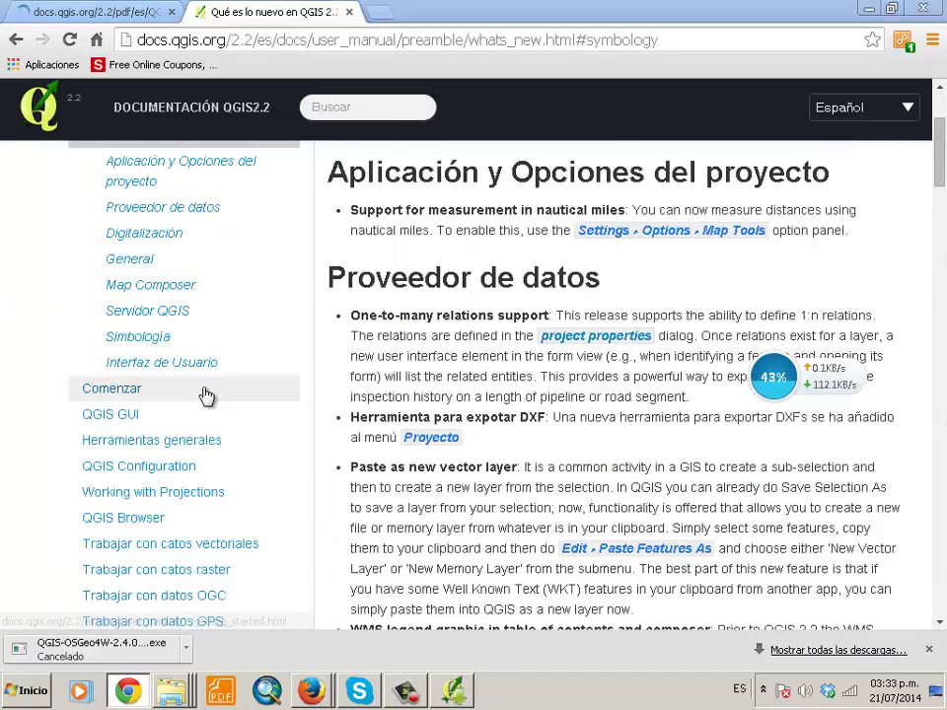
- Open the Comenzar chapter of the user guide, check the training manual PDF and return to the chapter
click(114, 391)
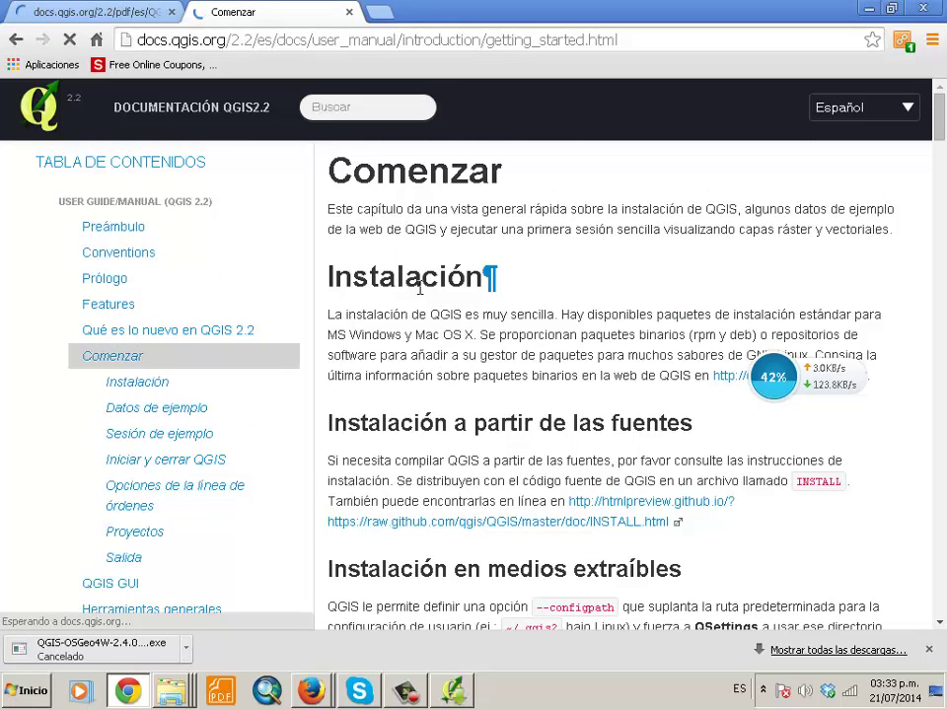
click(106, 11)
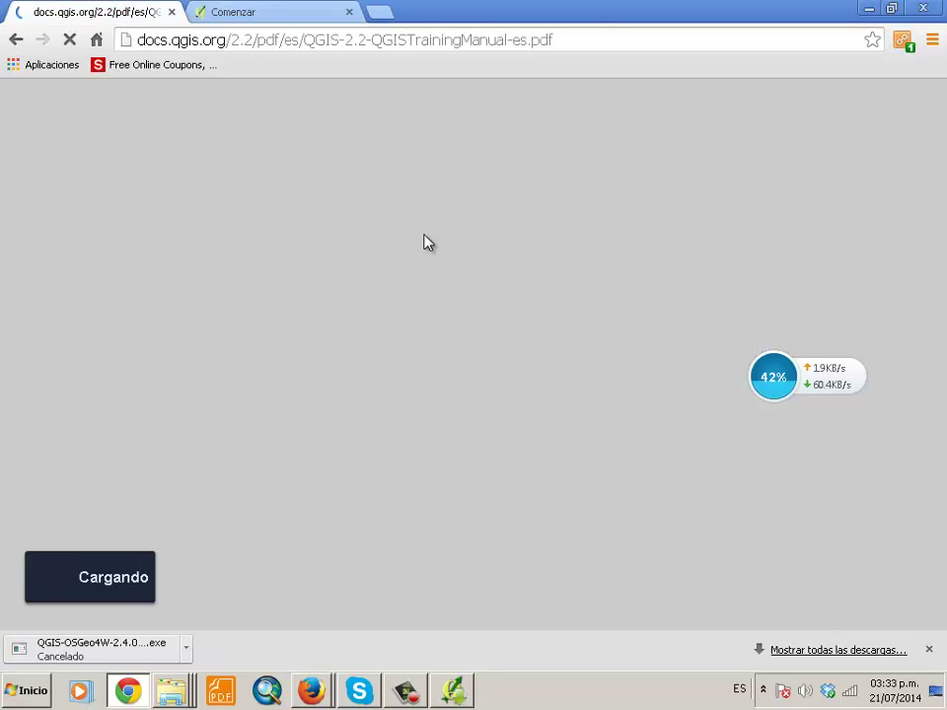
click(243, 11)
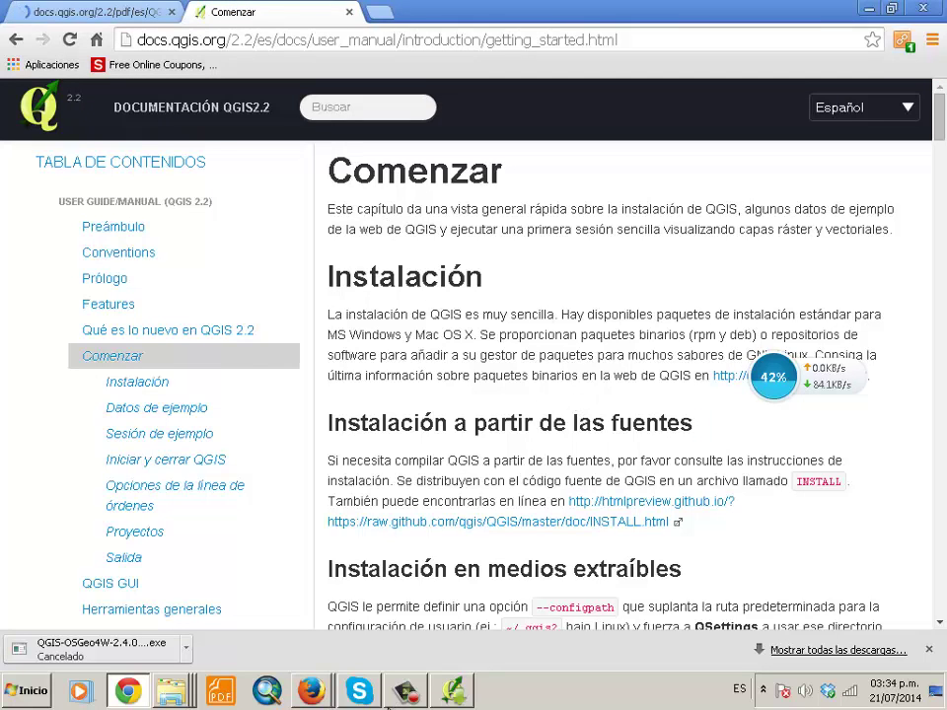
- Bring up the QGIS Chugiak installer and minimise the browser and SOFTWARE folder windows to expose the desktop
click(453, 691)
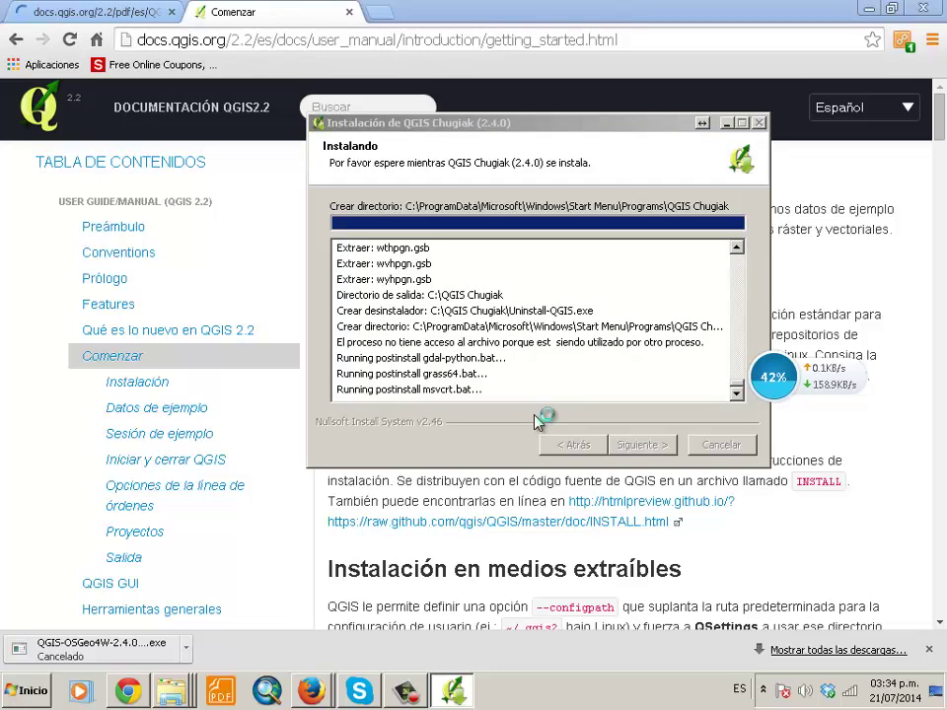
click(869, 9)
click(900, 9)
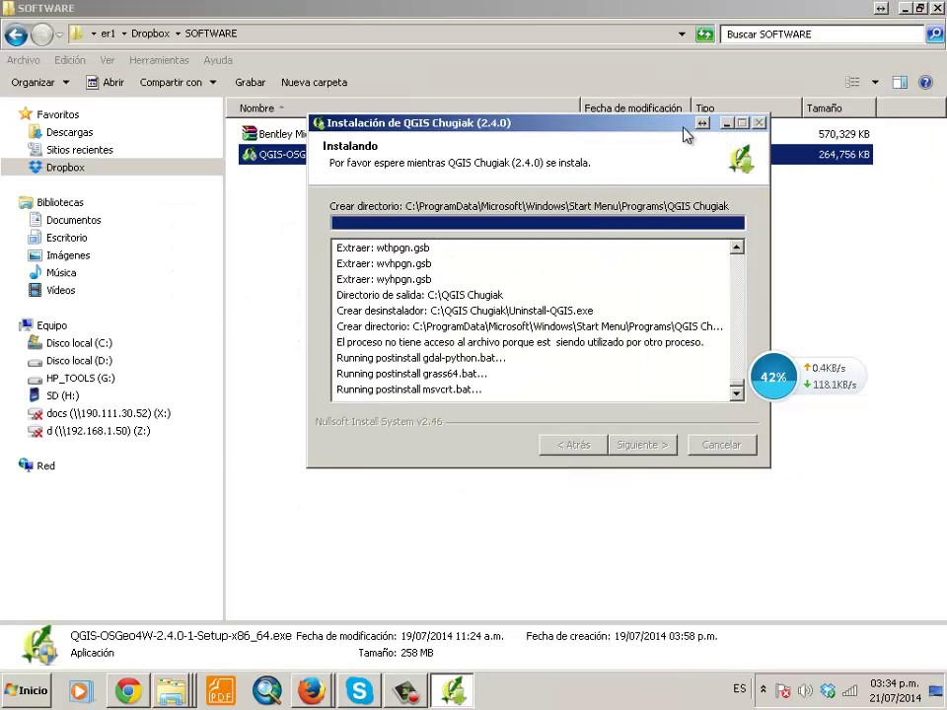
drag(606, 119, 600, 101)
click(900, 9)
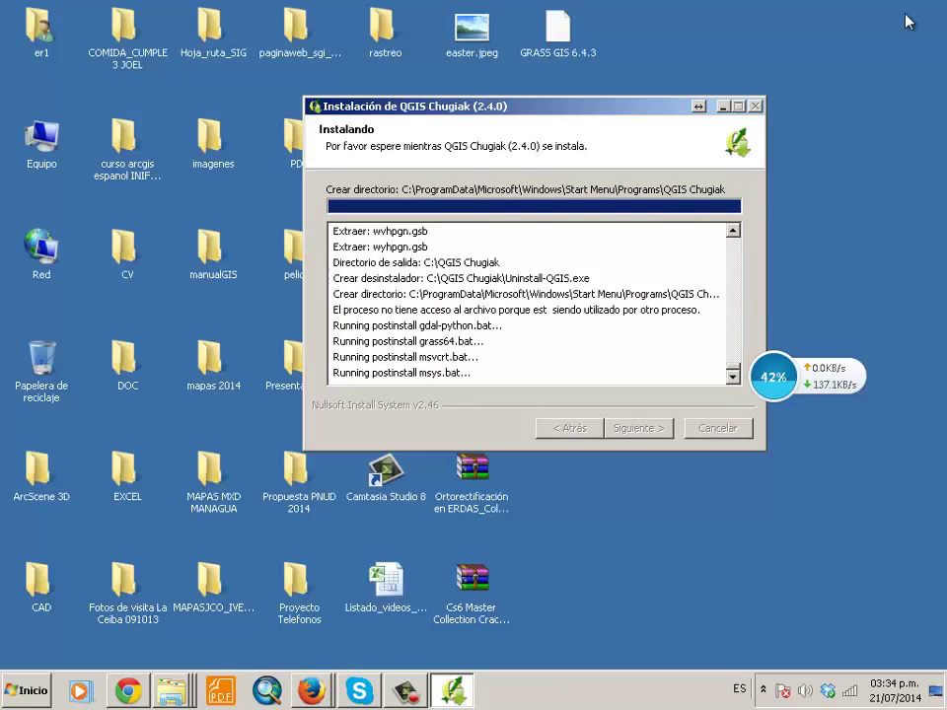
- Move the installer window clear of the desktop shortcuts and finish the QGIS Chugiak installation wizard
drag(607, 105, 826, 185)
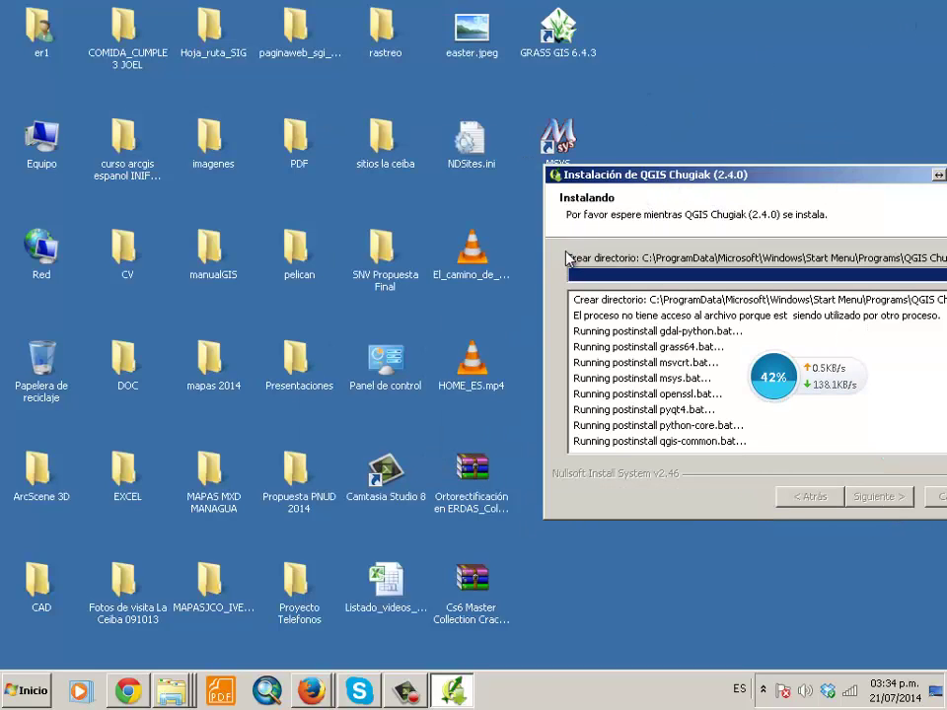
drag(589, 176, 659, 190)
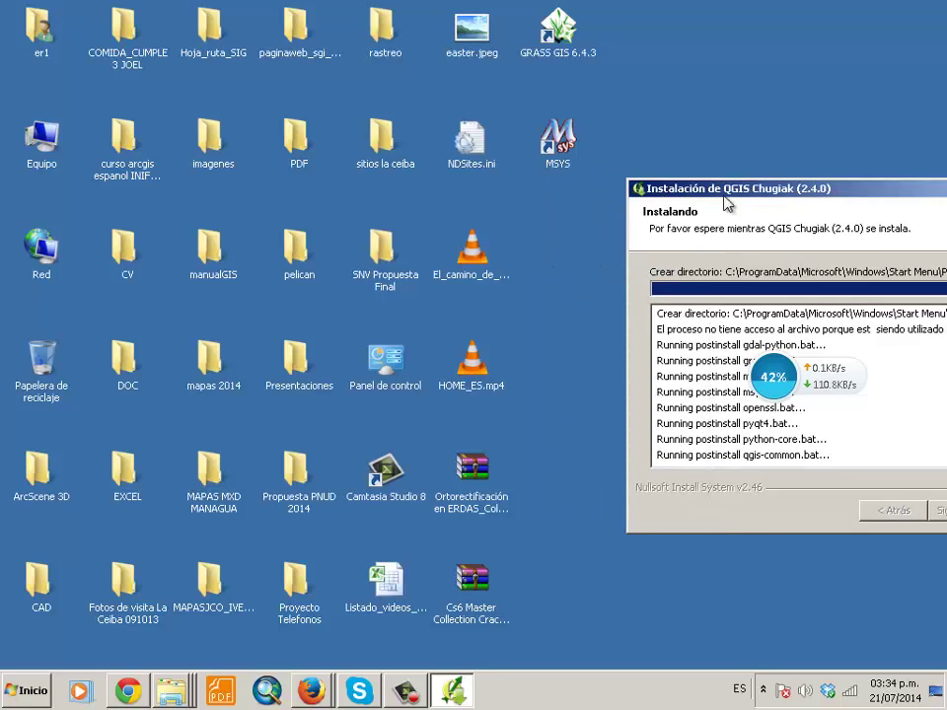
drag(683, 197, 667, 170)
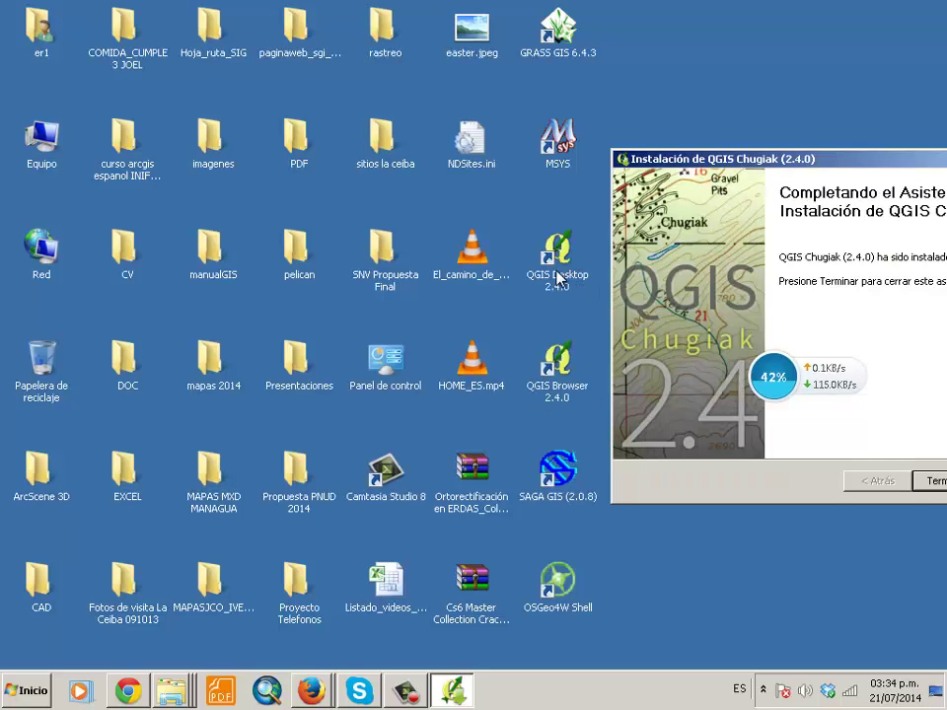
click(557, 367)
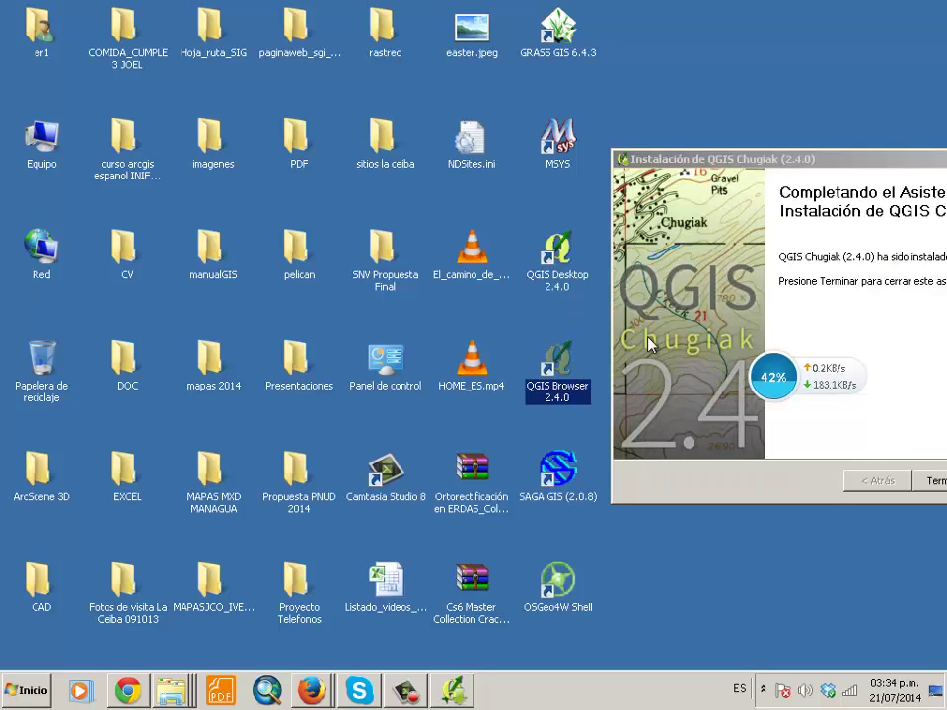
click(928, 481)
- Launch QGIS Desktop 2.4.0 from the QGIS Chugiak group among the installed programs
click(27, 690)
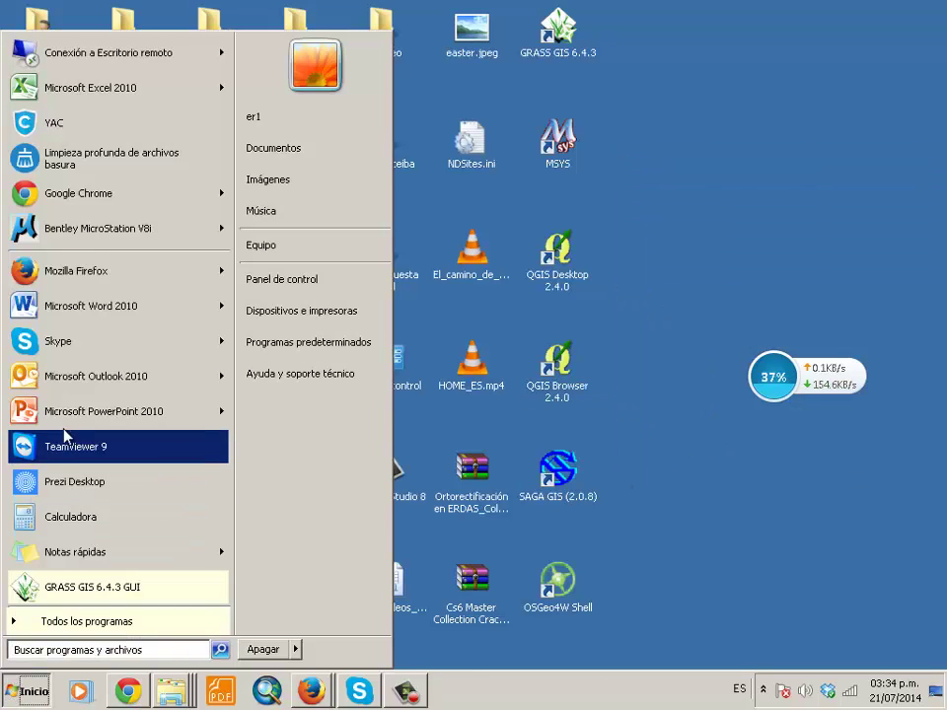
click(131, 621)
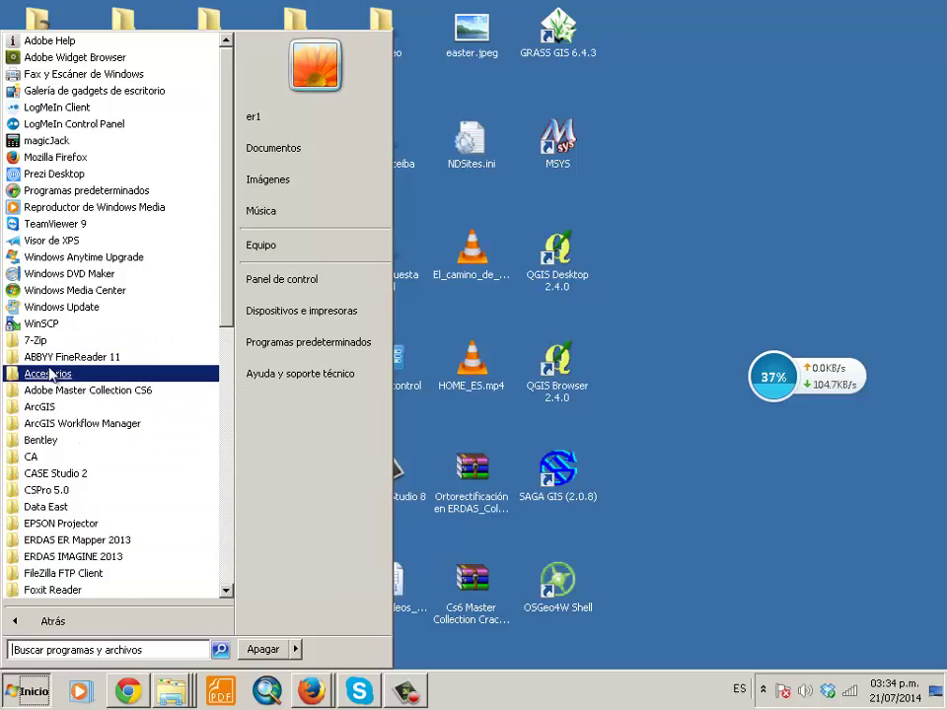
scroll(59, 355, down, 3)
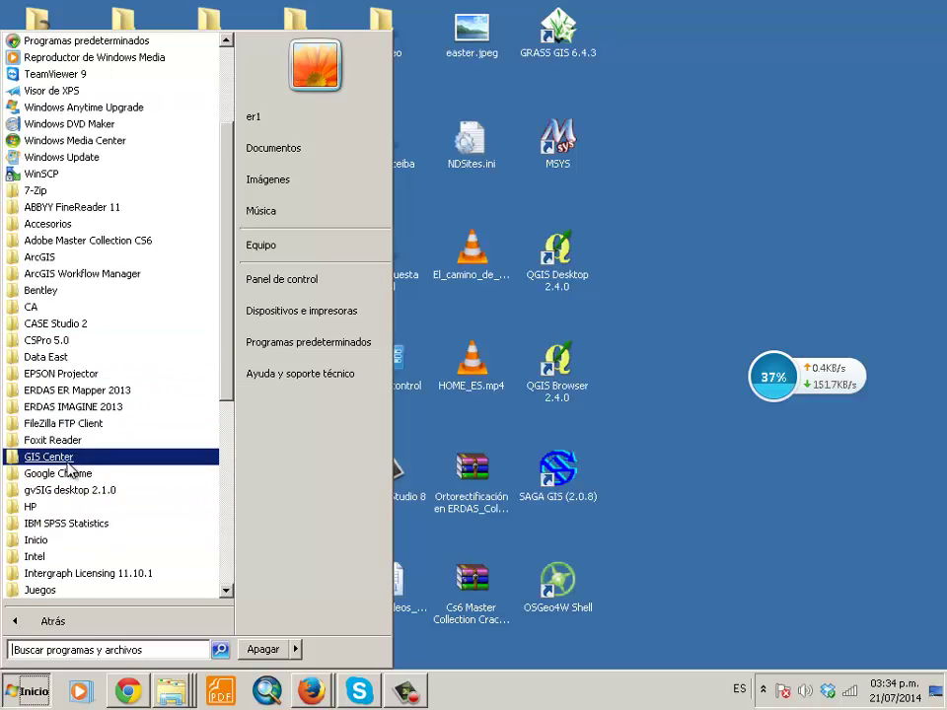
scroll(74, 478, down, 3)
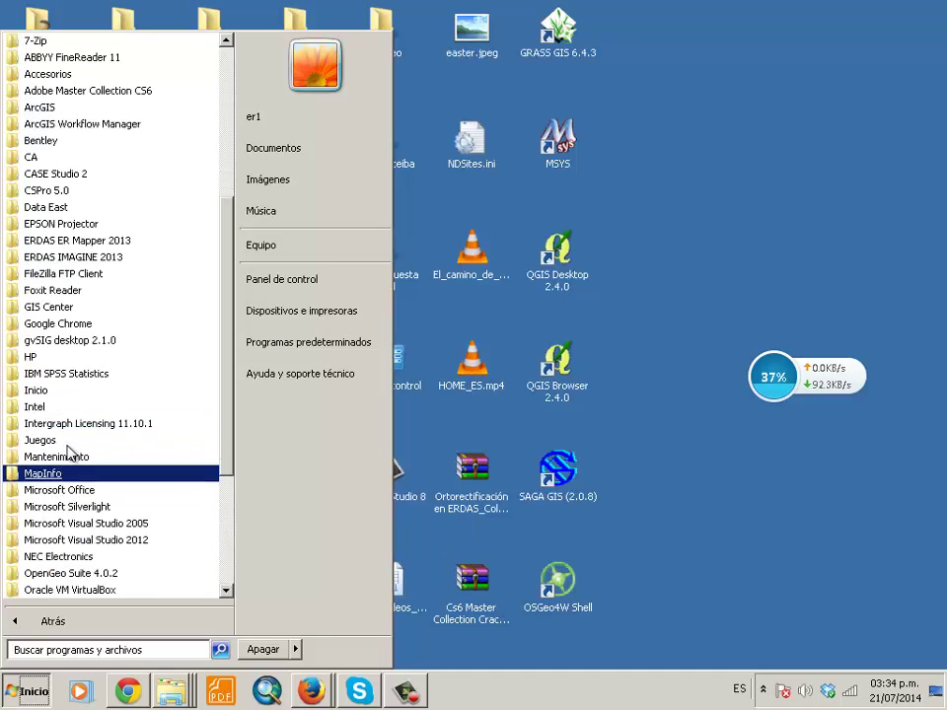
scroll(52, 406, down, 1)
scroll(51, 406, down, 3)
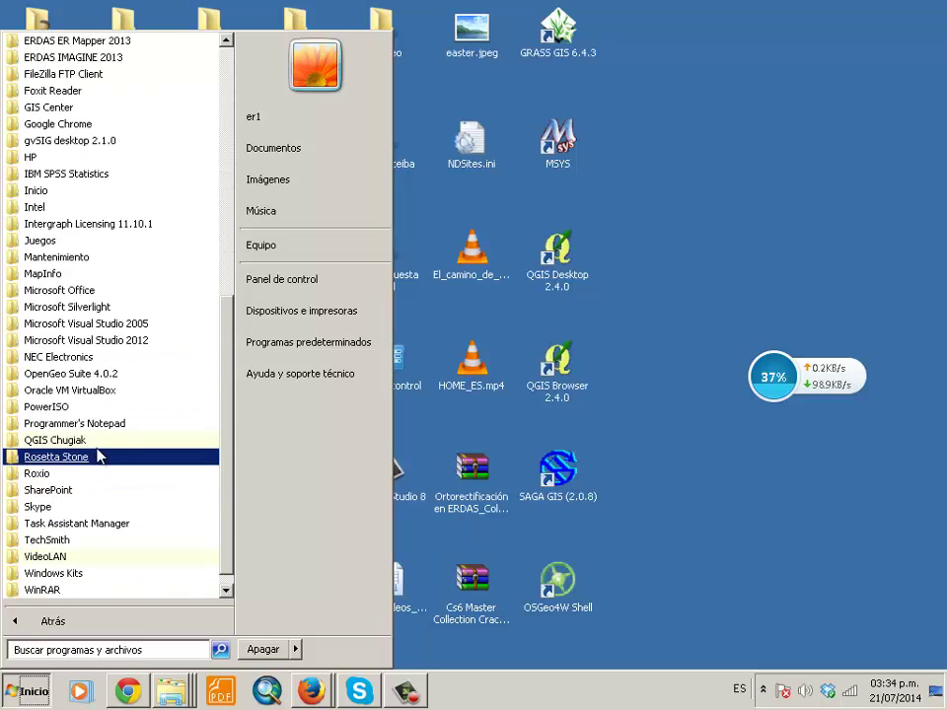
click(74, 441)
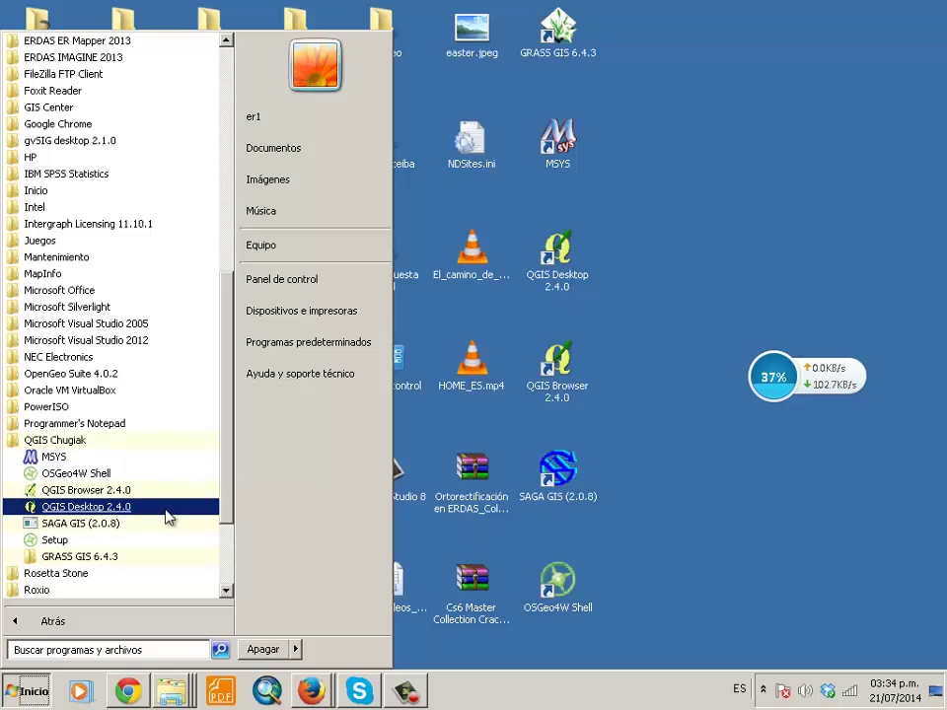
click(114, 507)
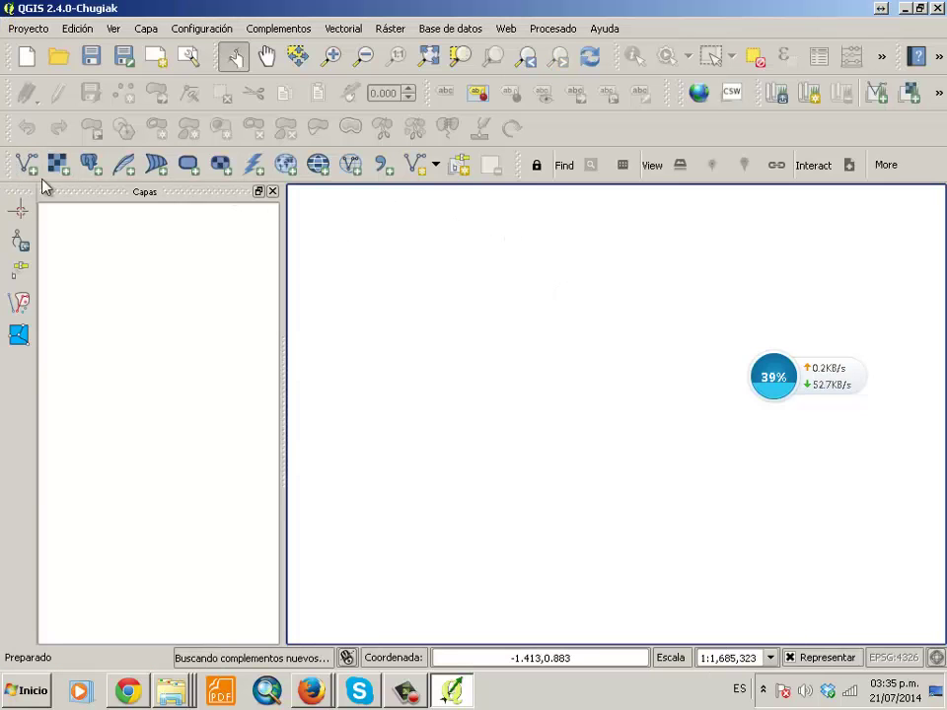
- Reposition the layer-adding toolbar after the Find, View and Interact tools and move the floating network meter clear of the vector layer dialog
drag(43, 182, 413, 164)
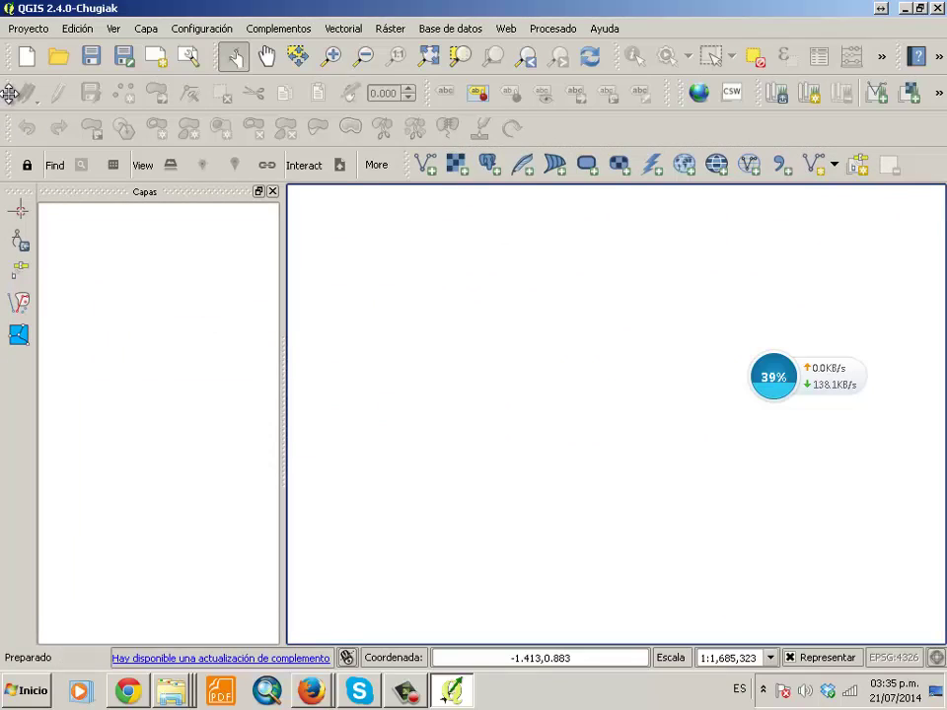
click(426, 166)
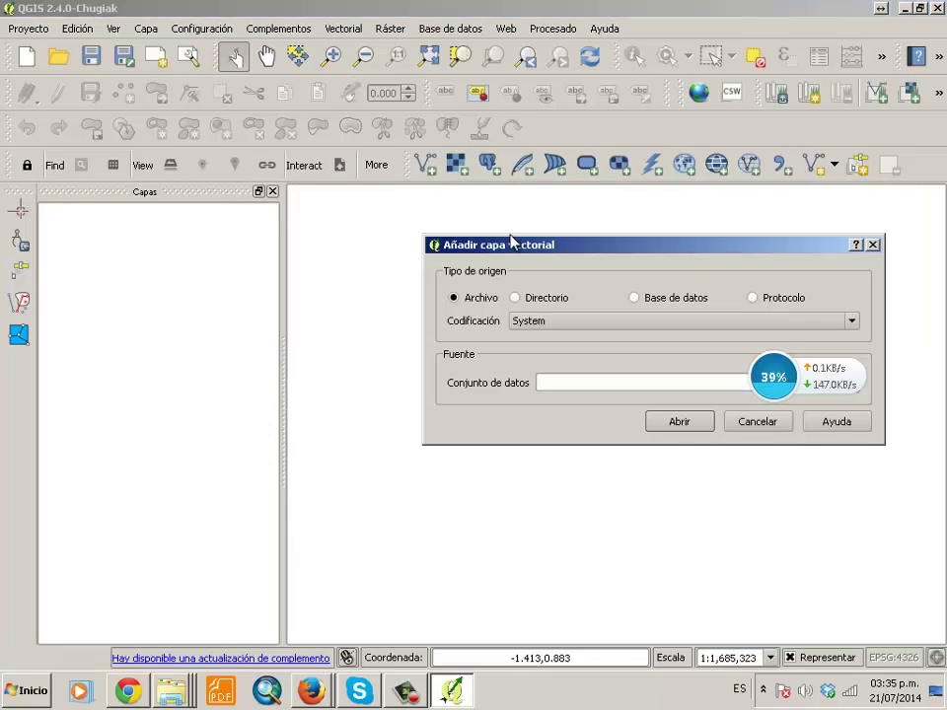
drag(774, 377, 852, 339)
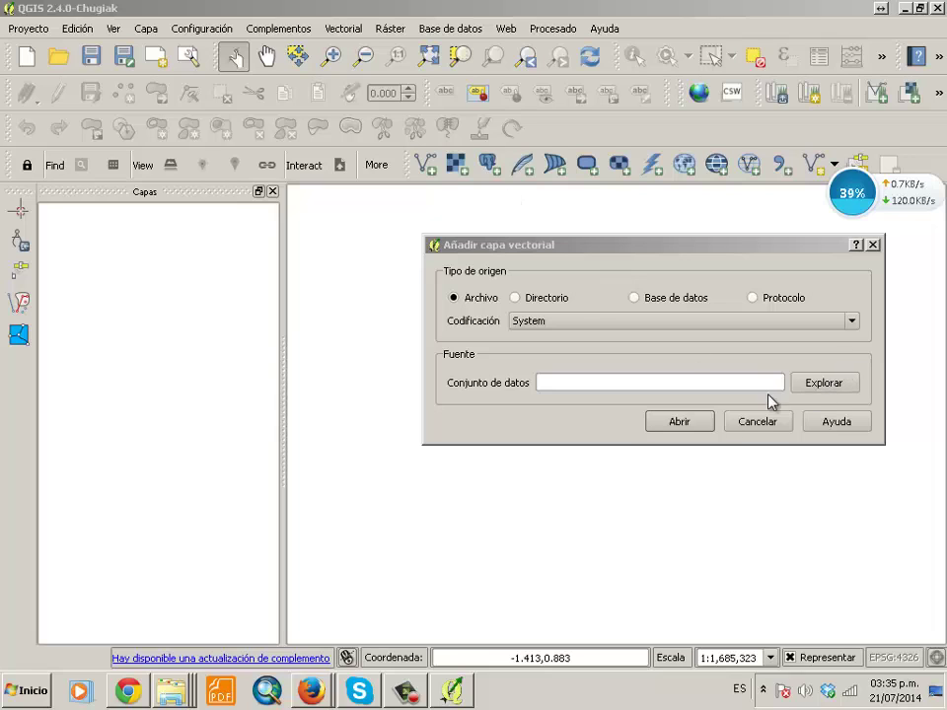
key(Escape)
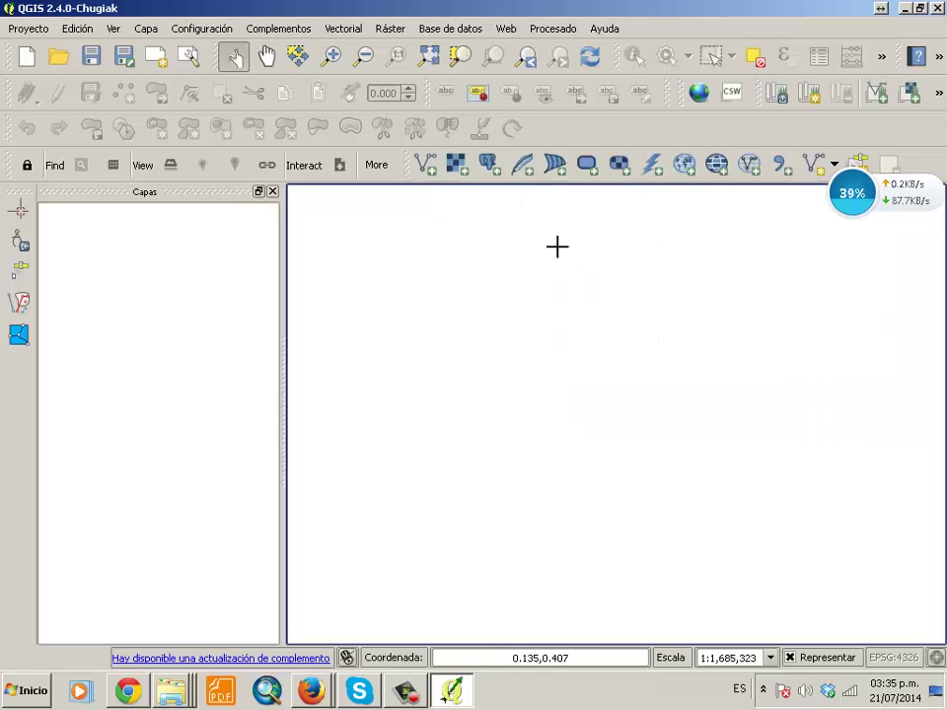
- Browse the _SINIT folder for a vector dataset and limit the file list to ESRI shapefiles (*.shp)
click(436, 172)
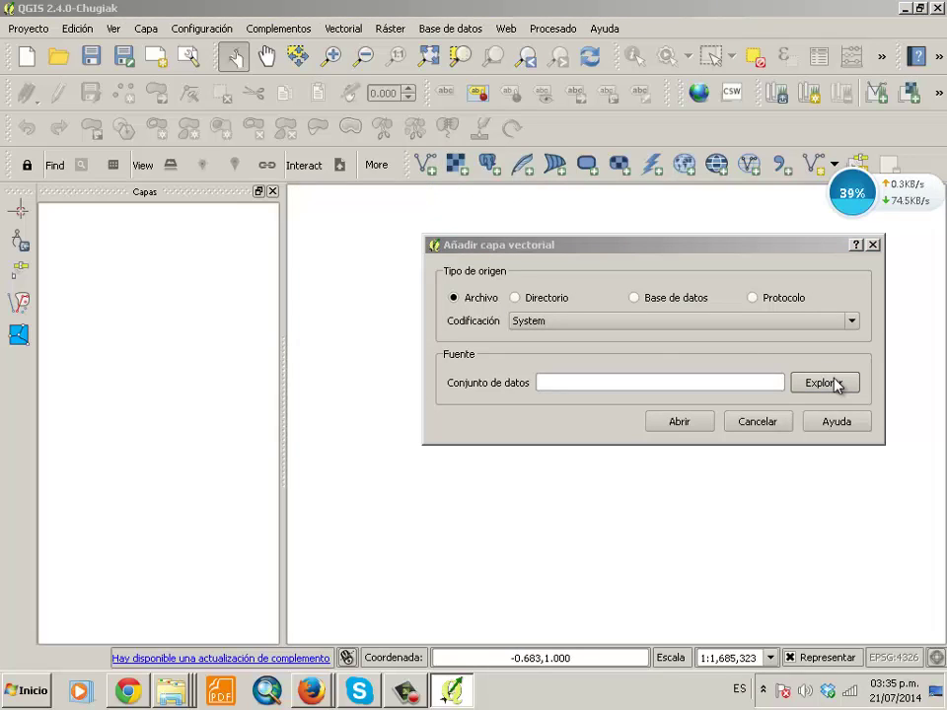
click(840, 383)
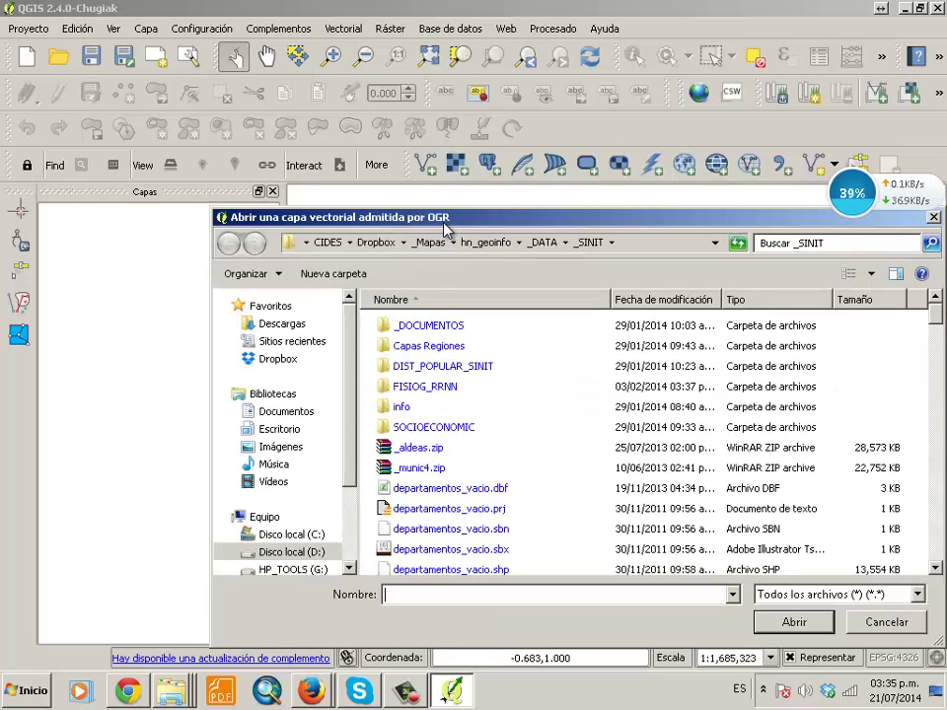
drag(443, 229, 259, 114)
click(264, 409)
scroll(325, 418, down, 1)
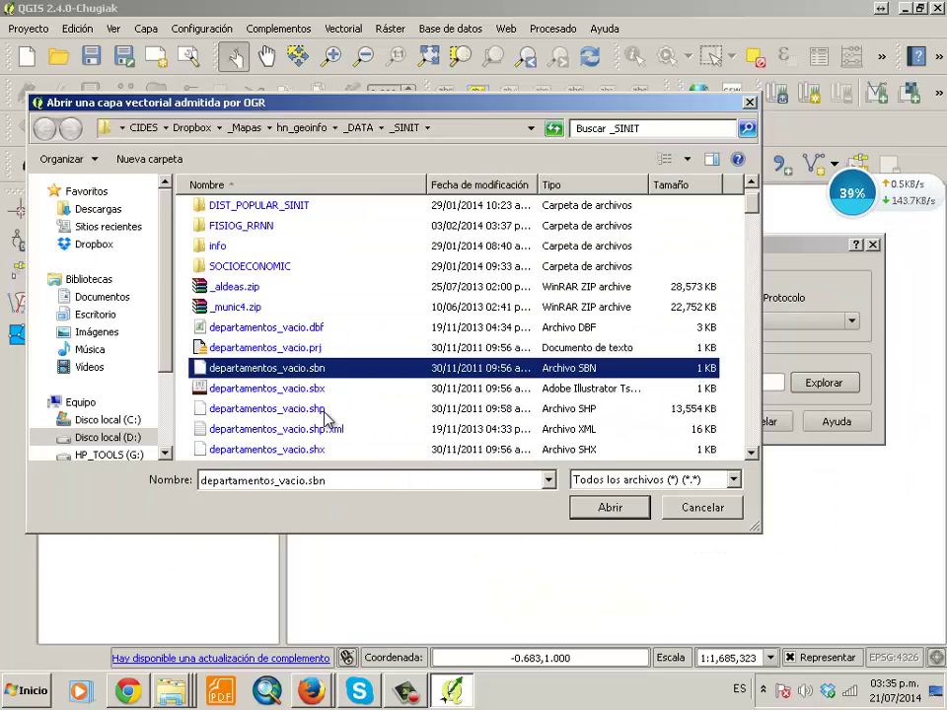
scroll(322, 421, down, 4)
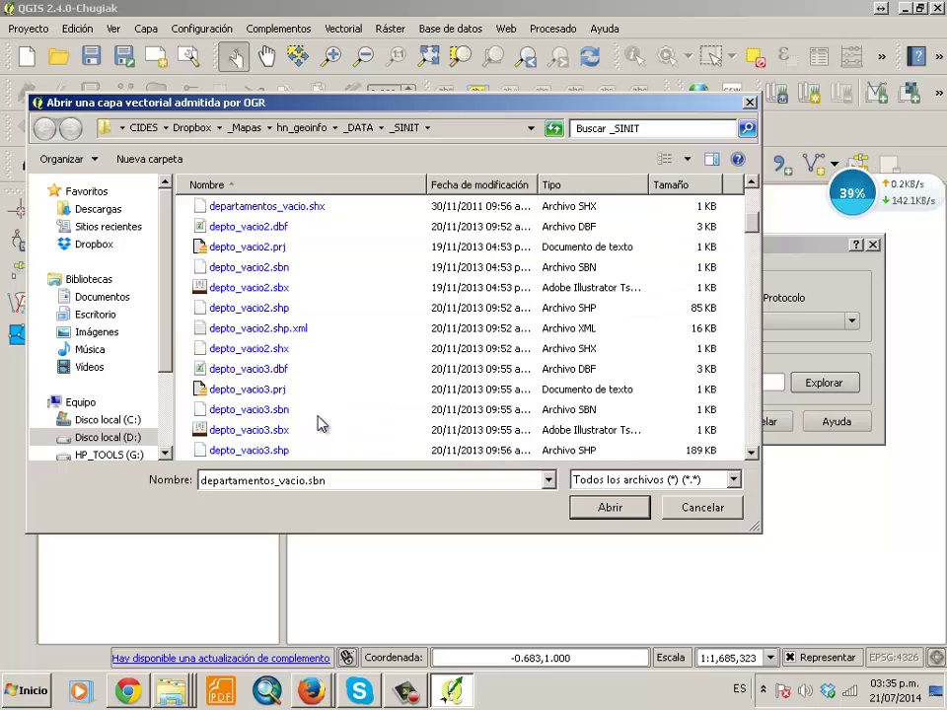
scroll(314, 414, up, 2)
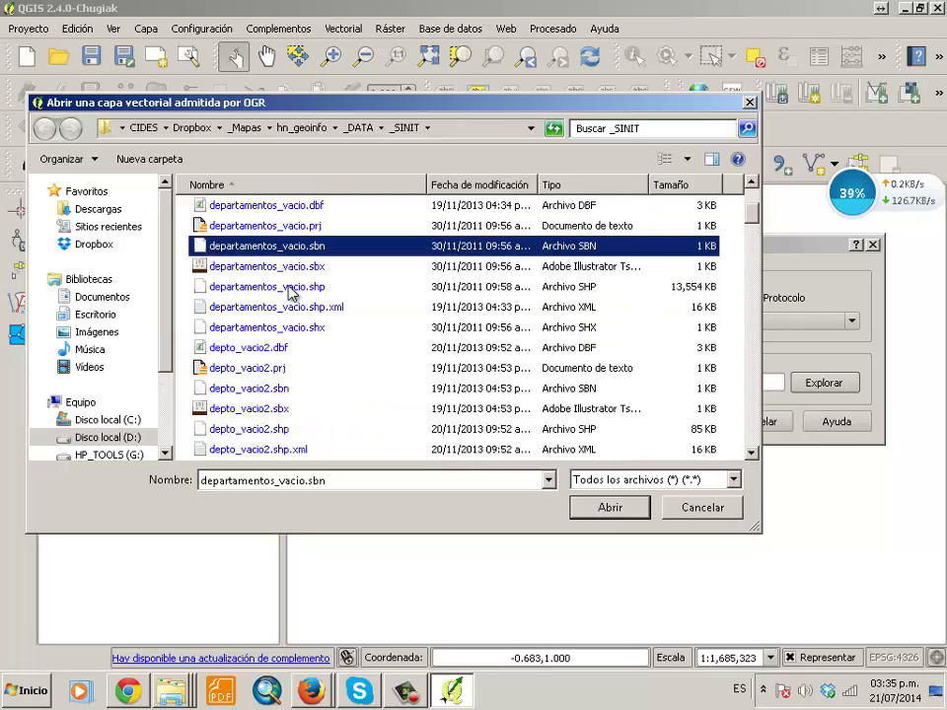
click(288, 288)
click(612, 480)
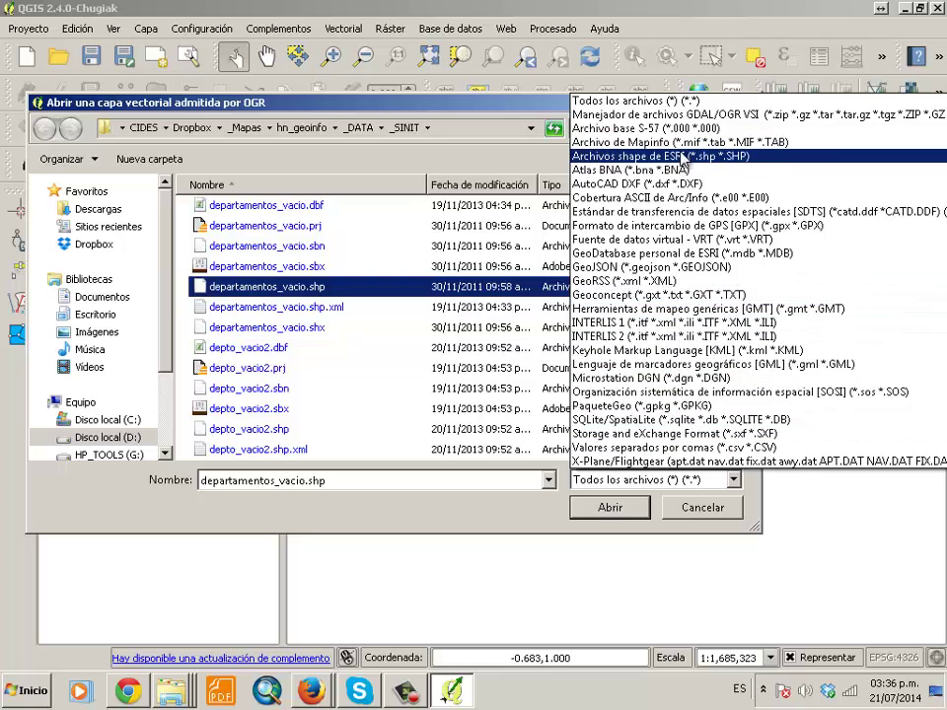
click(652, 157)
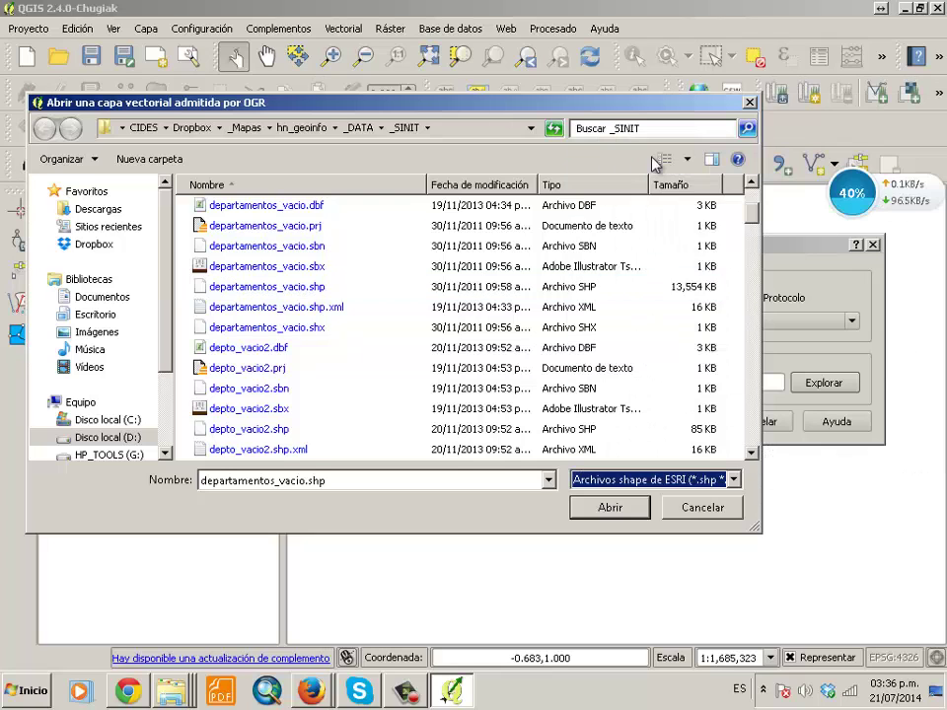
- Choose departamentos_vacio.shp as the dataset and add it to the project as a vector layer
click(242, 373)
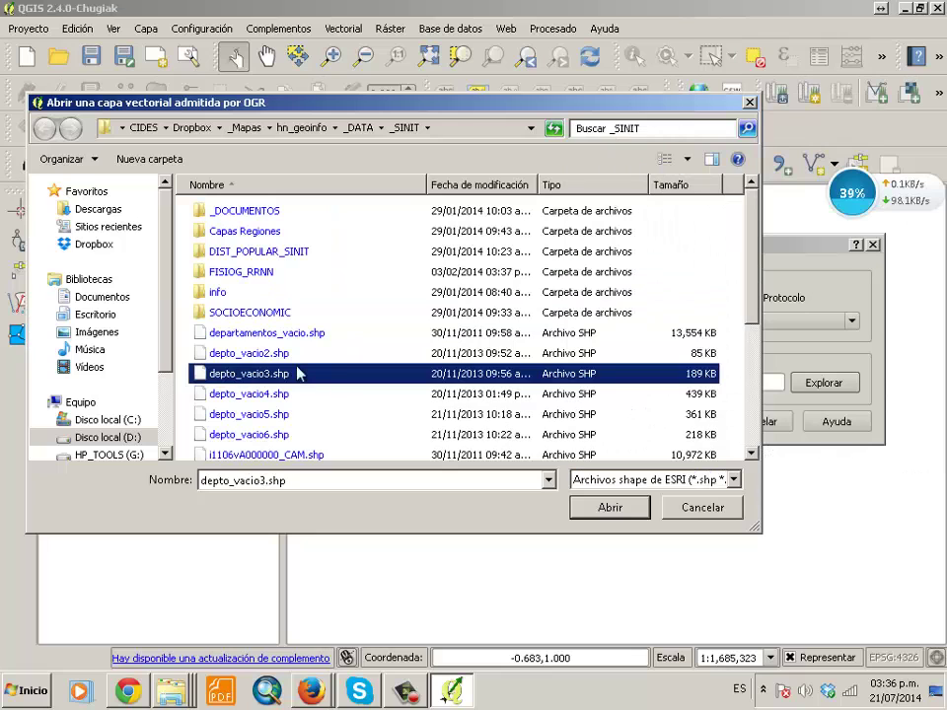
click(279, 336)
click(608, 508)
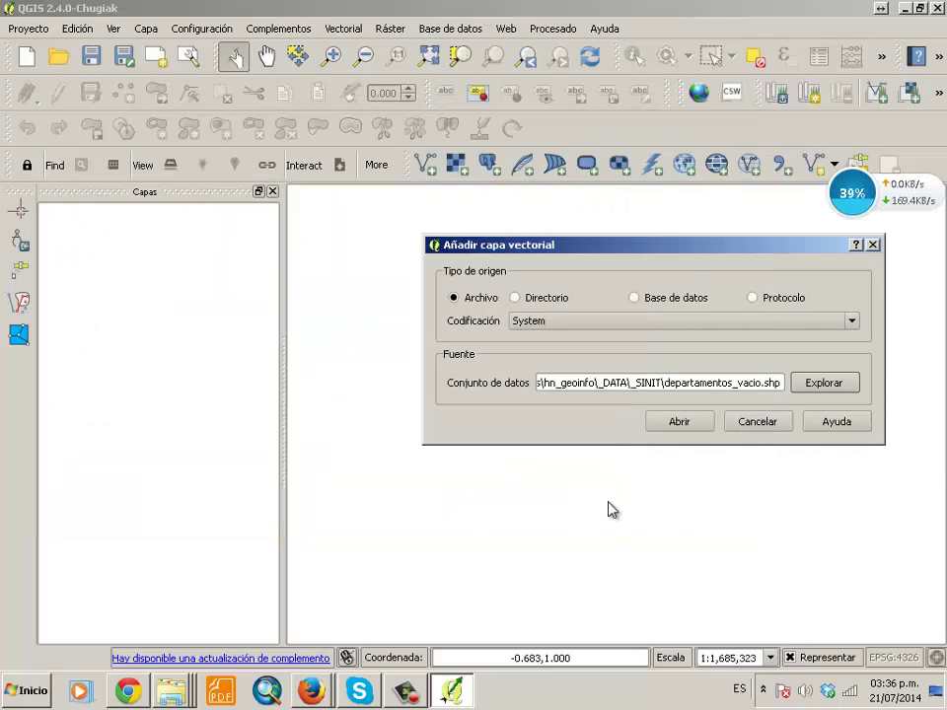
click(680, 424)
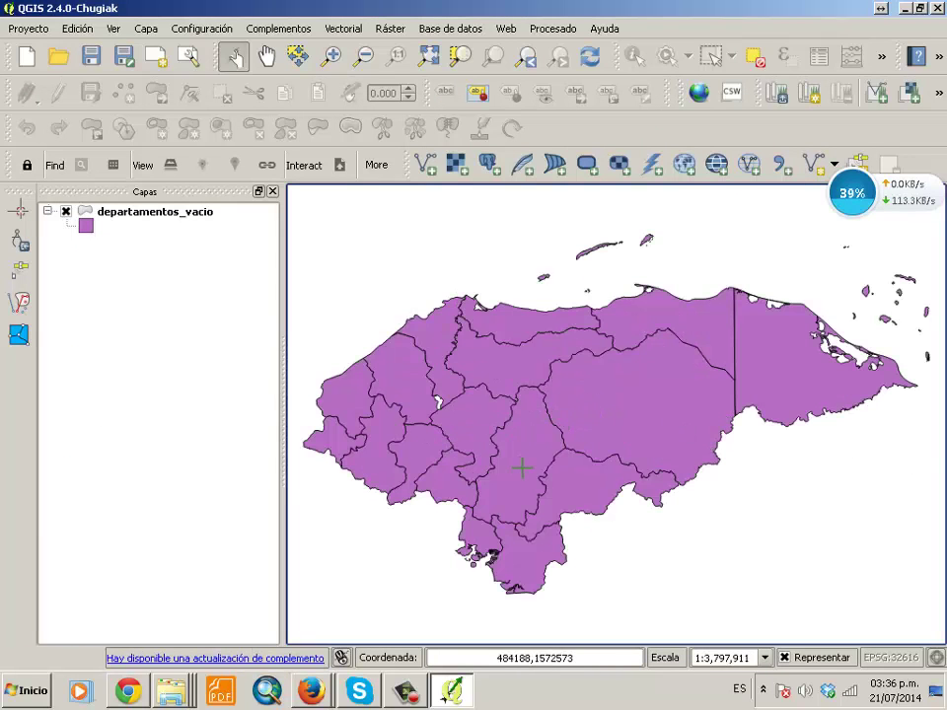
- Examine the attribute table of the departamentos_vacio layer, sorting the records by Densidad and by POB
scroll(522, 468, up, 3)
scroll(535, 499, down, 2)
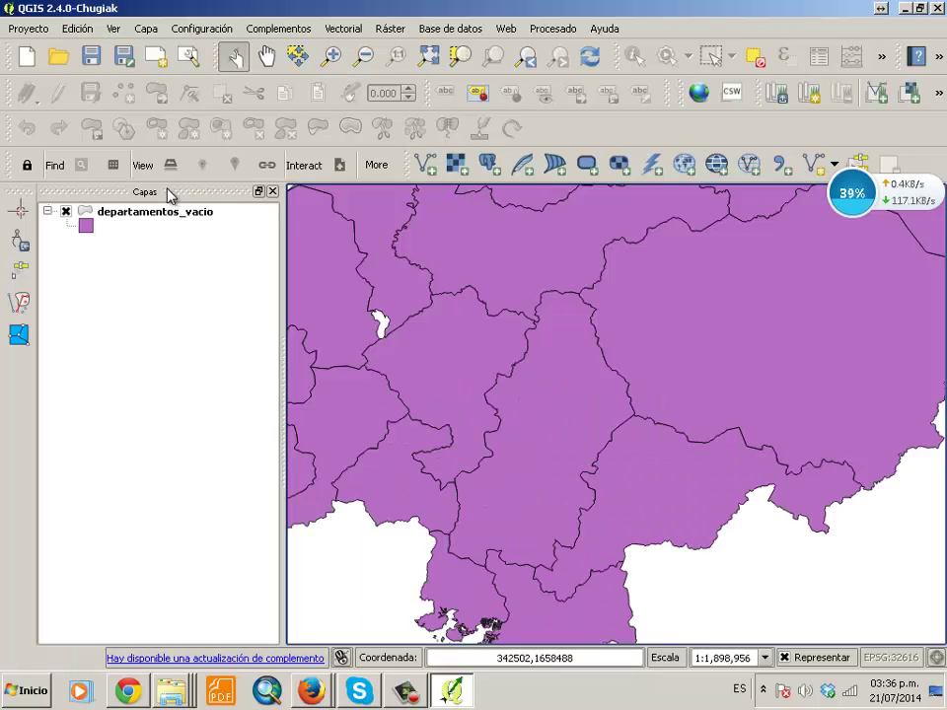
click(163, 213)
right_click(160, 213)
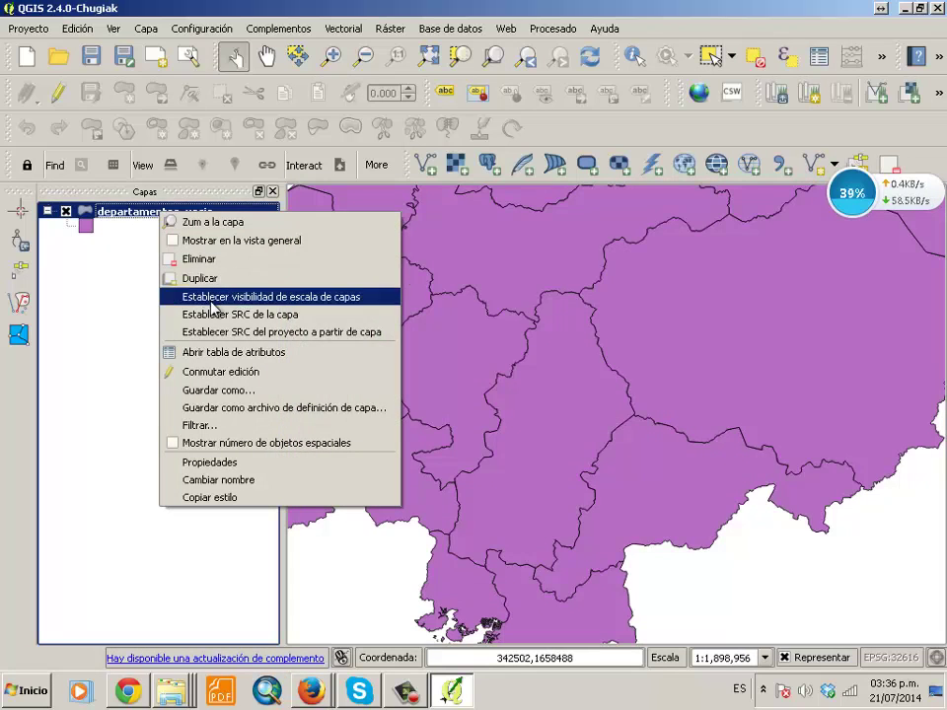
click(173, 352)
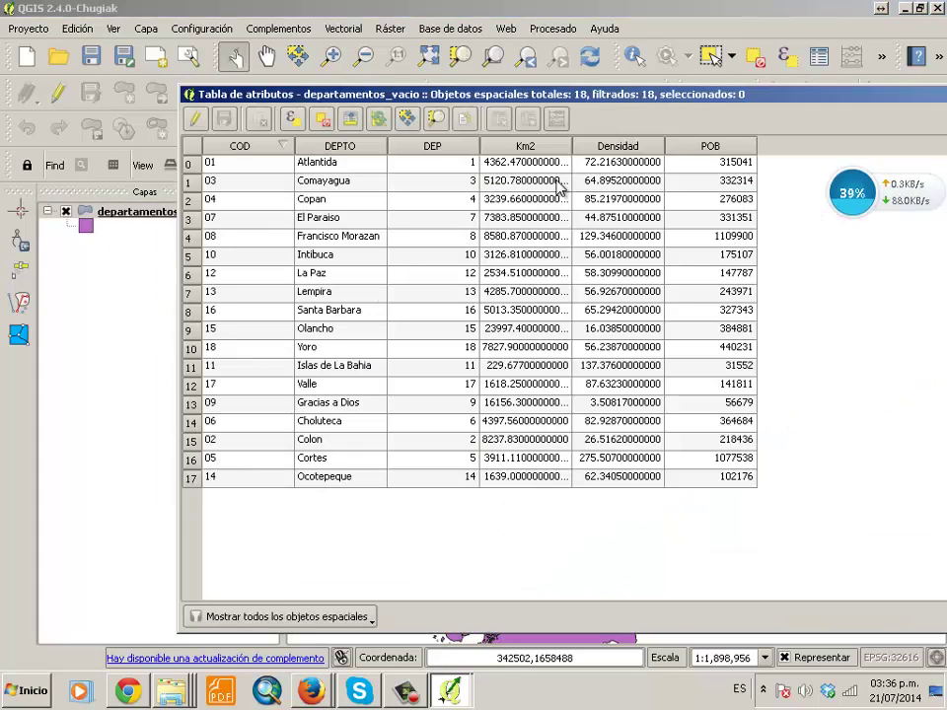
click(634, 150)
click(728, 150)
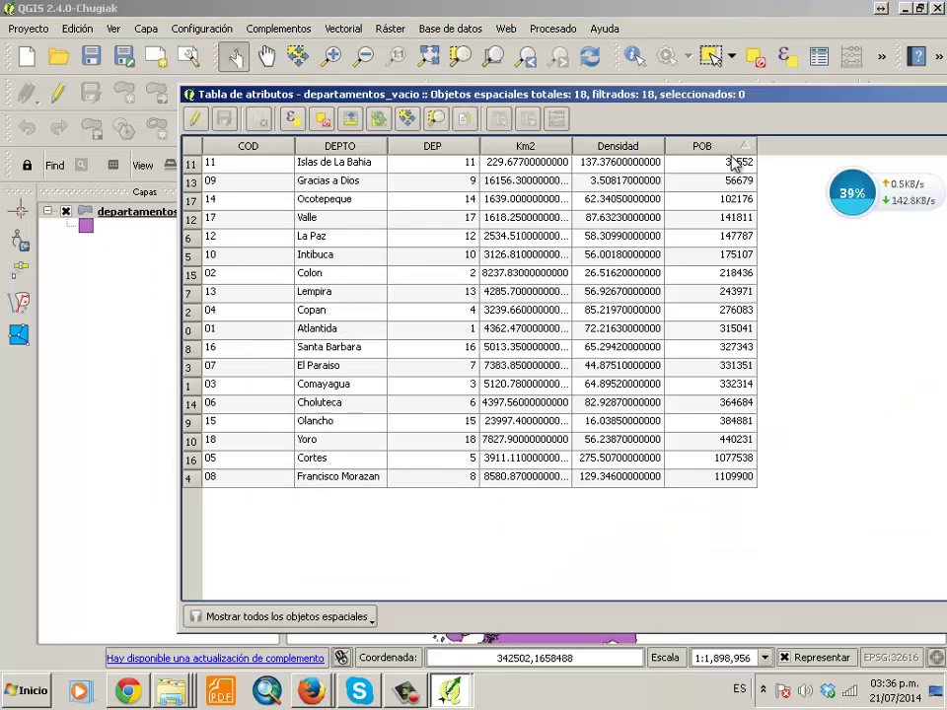
drag(795, 95, 701, 233)
click(698, 233)
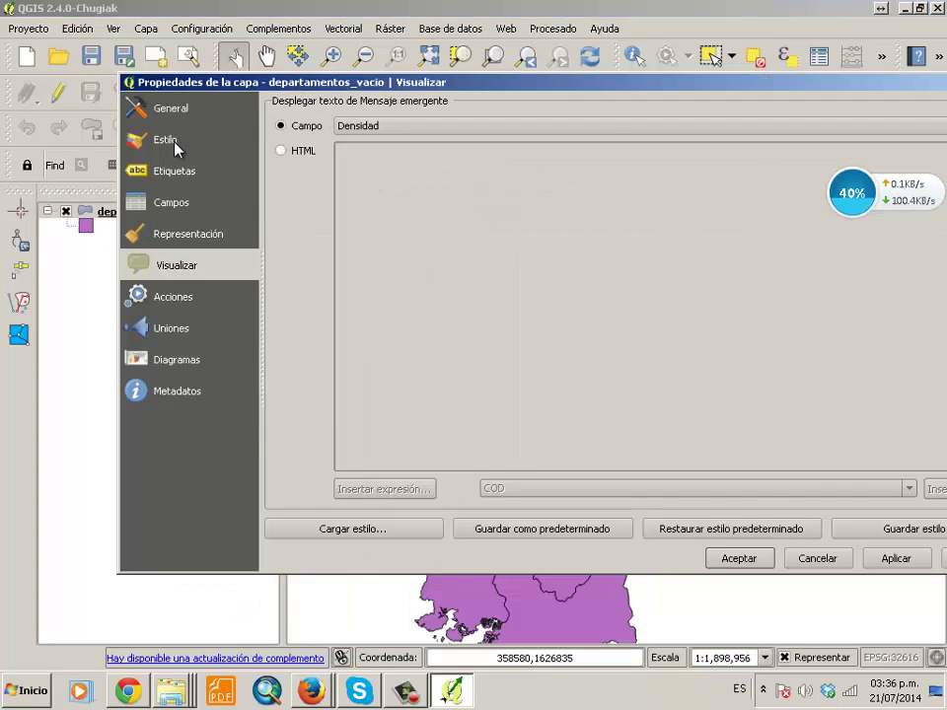
- Set the departamentos_vacio layer style to Graduado on the Densidad column and classify it with the Blues ramp
click(169, 143)
click(337, 104)
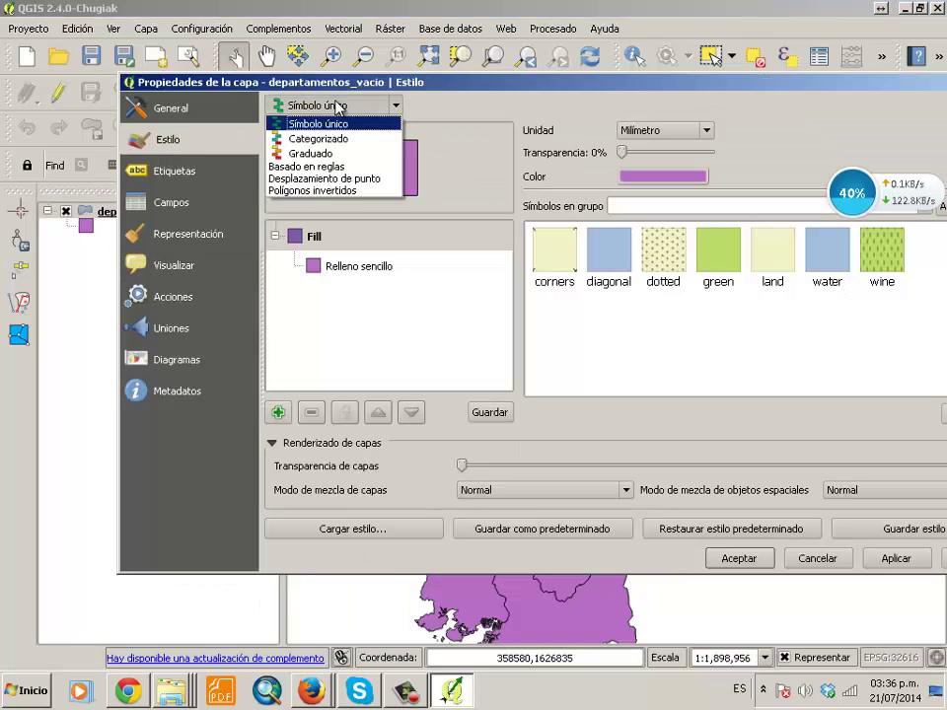
click(312, 155)
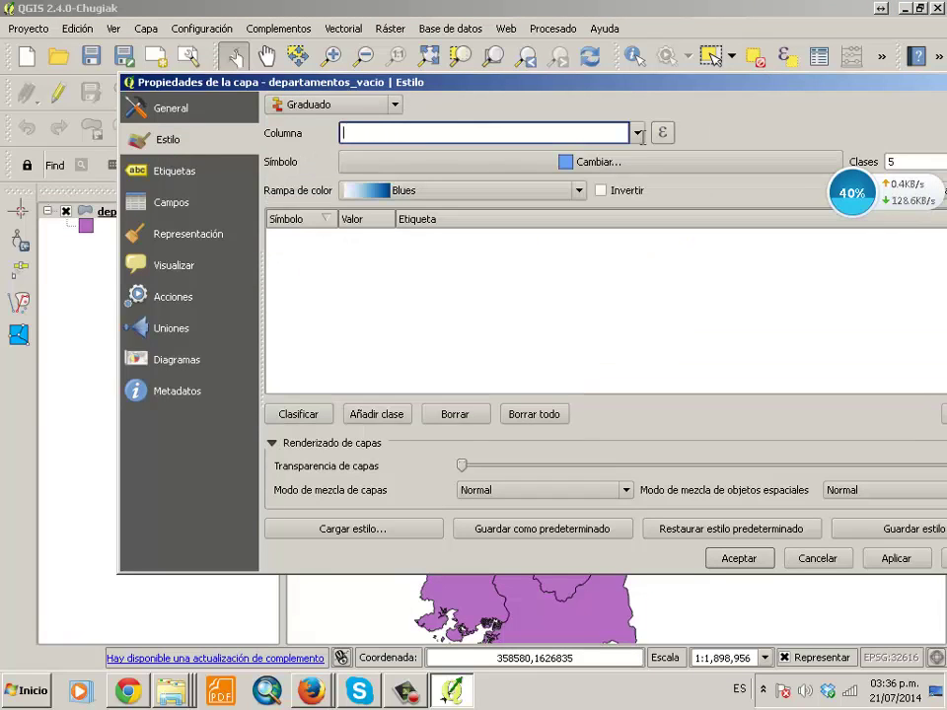
click(470, 135)
click(434, 176)
click(314, 414)
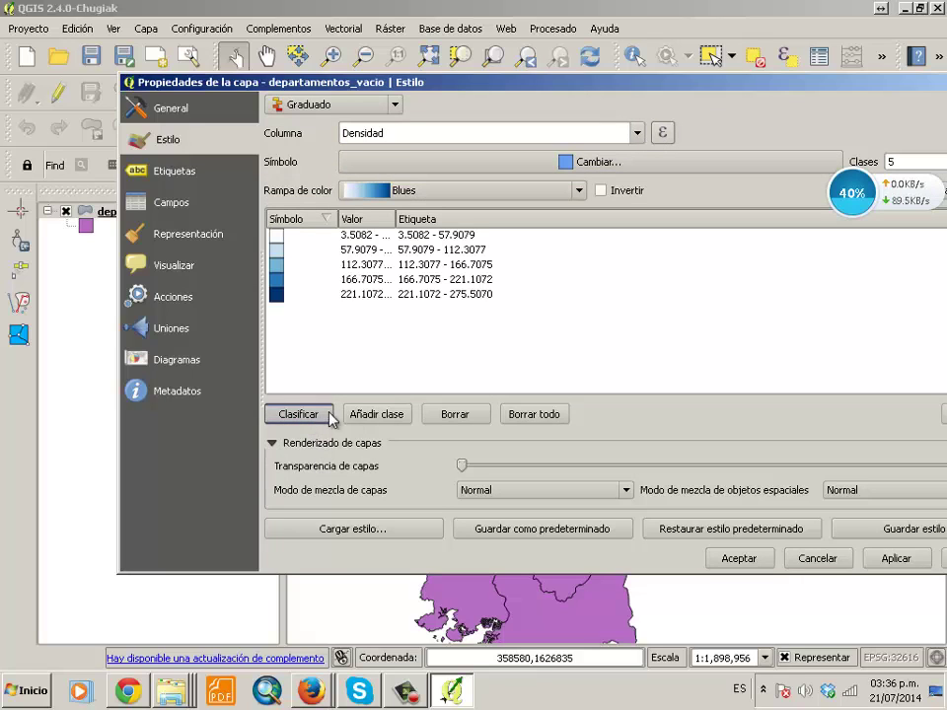
- Reduce the graduated style to 4 classes, classify again and apply it to the departamentos_vacio layer
double_click(893, 161)
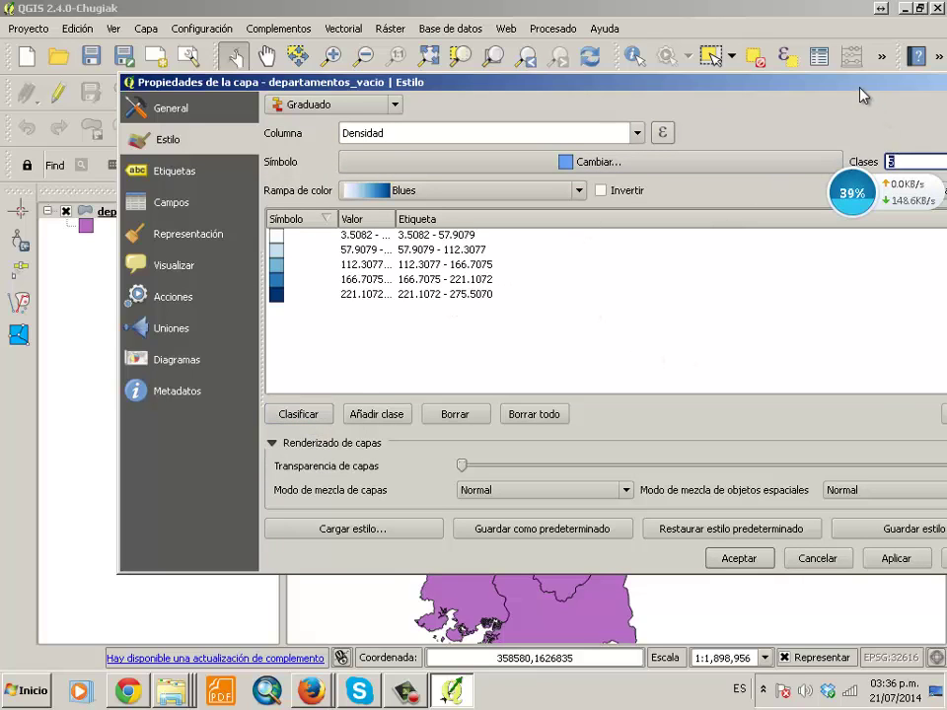
drag(844, 87, 688, 87)
text(4)
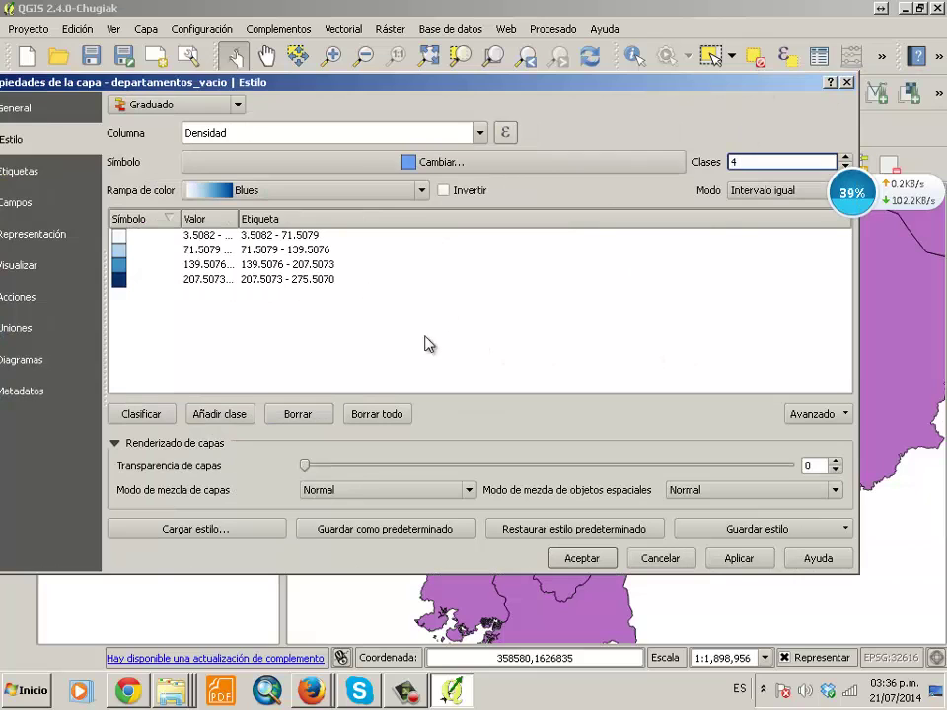
click(116, 412)
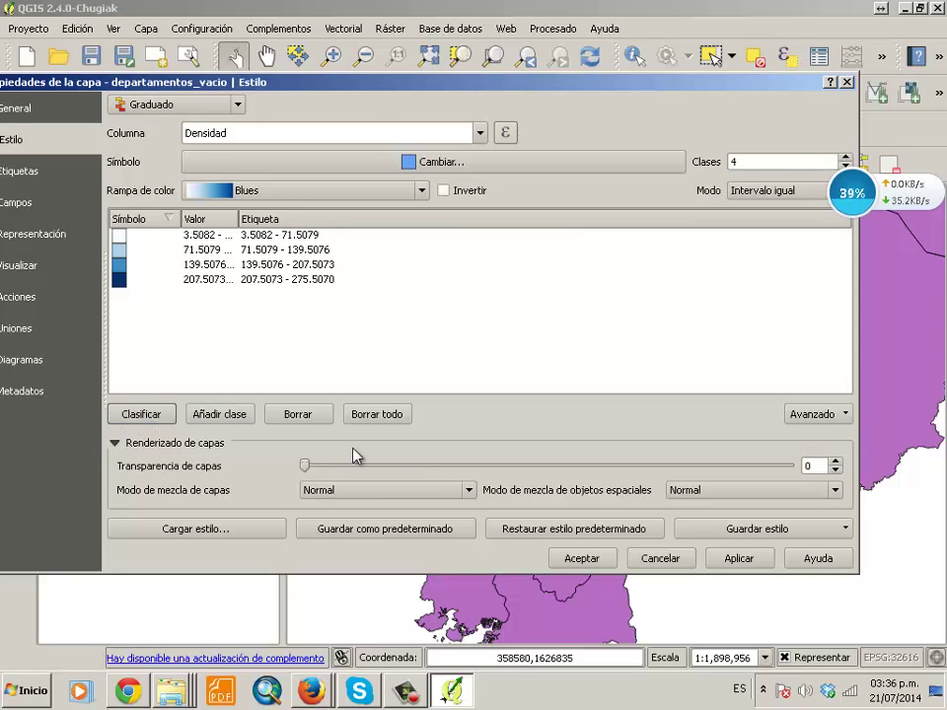
click(581, 559)
- Change the departamentos_vacio layer's graduated column to POB, reclassify the values and apply the style
scroll(617, 533, up, 1)
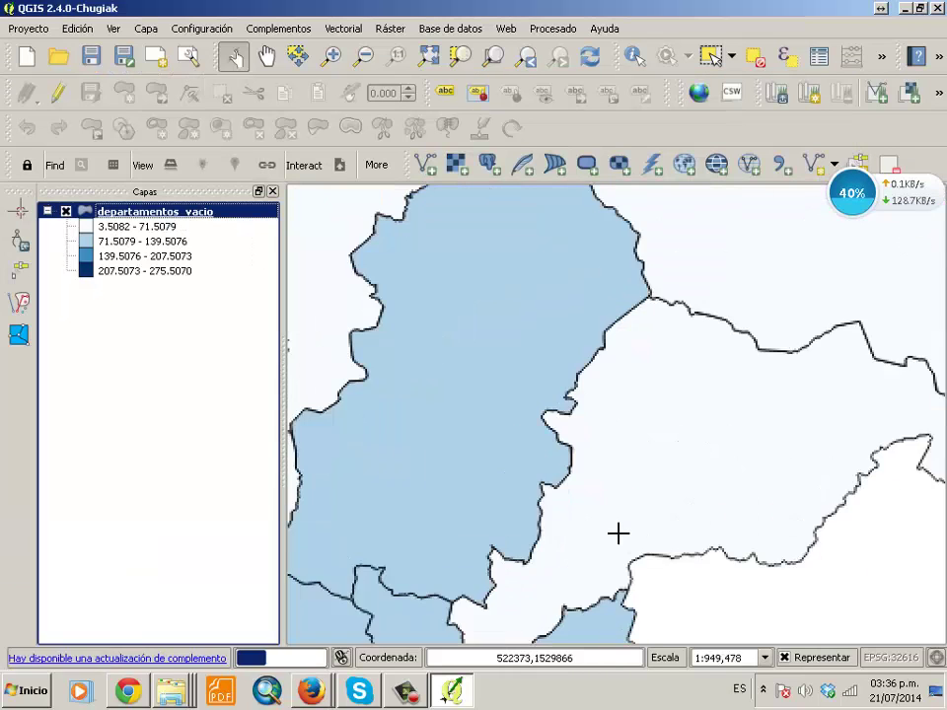
scroll(621, 541, down, 2)
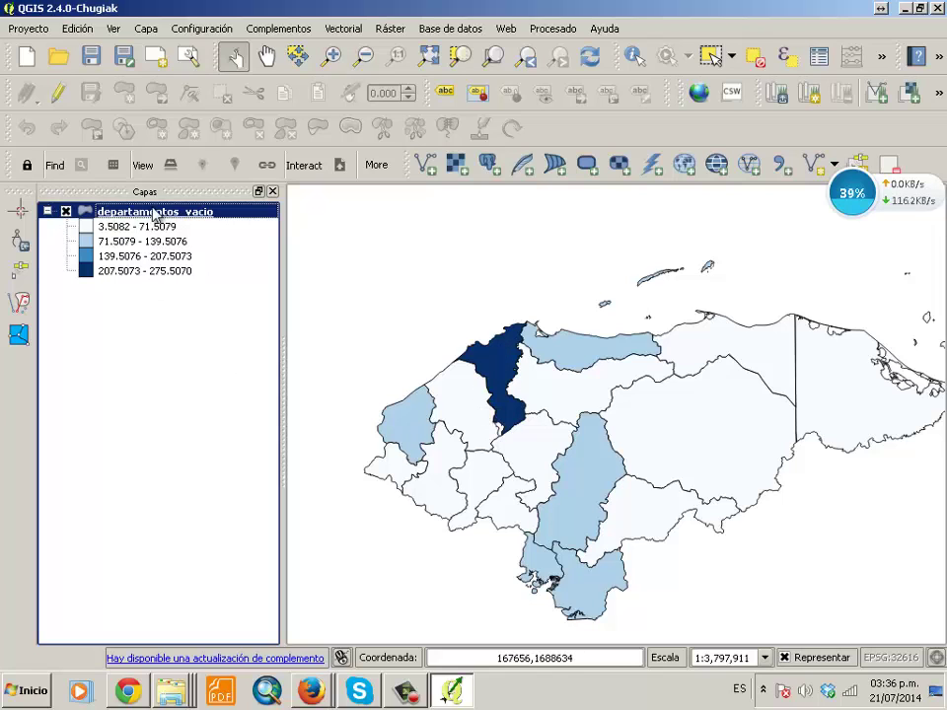
double_click(197, 215)
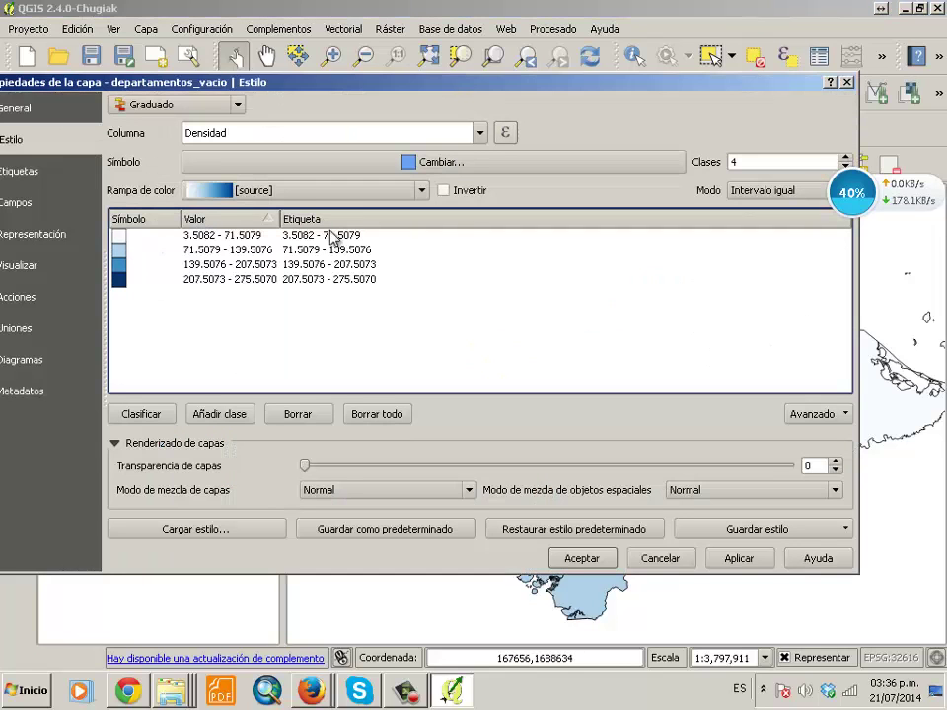
click(226, 134)
click(481, 133)
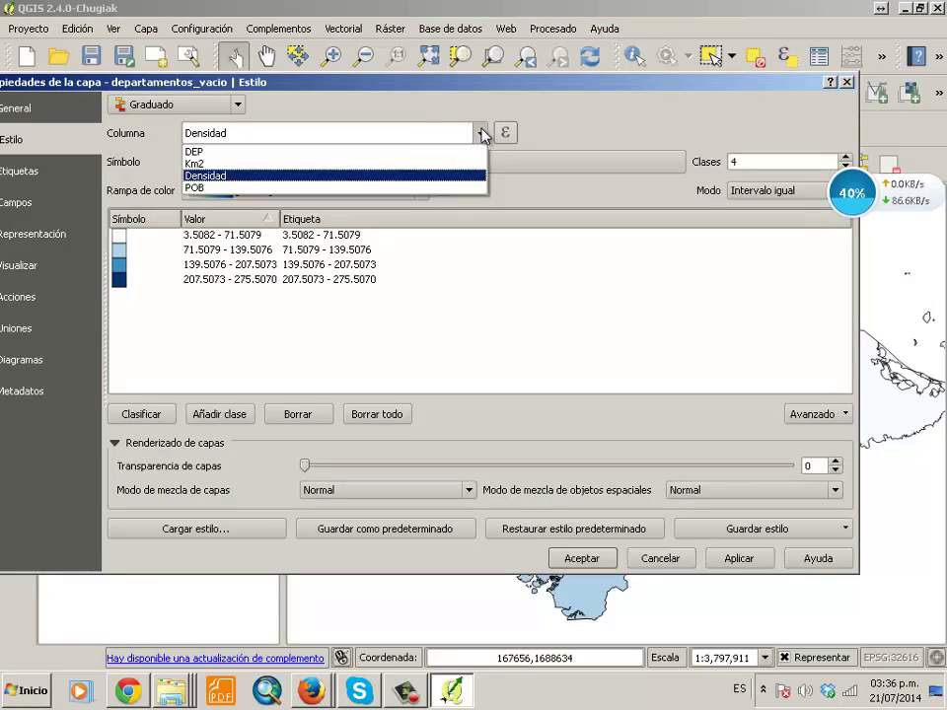
click(219, 188)
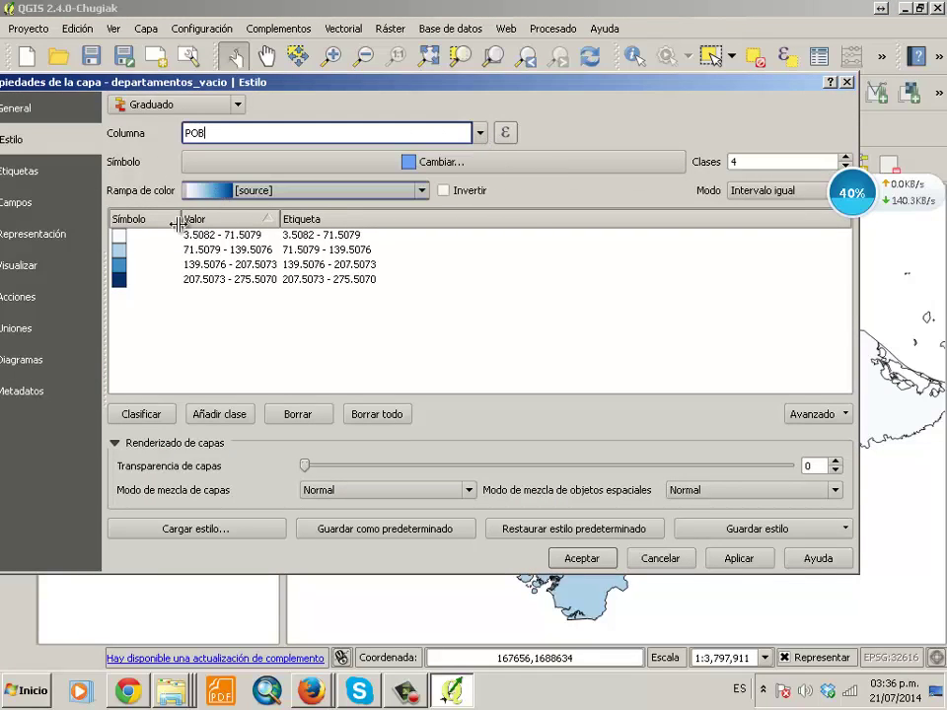
click(151, 417)
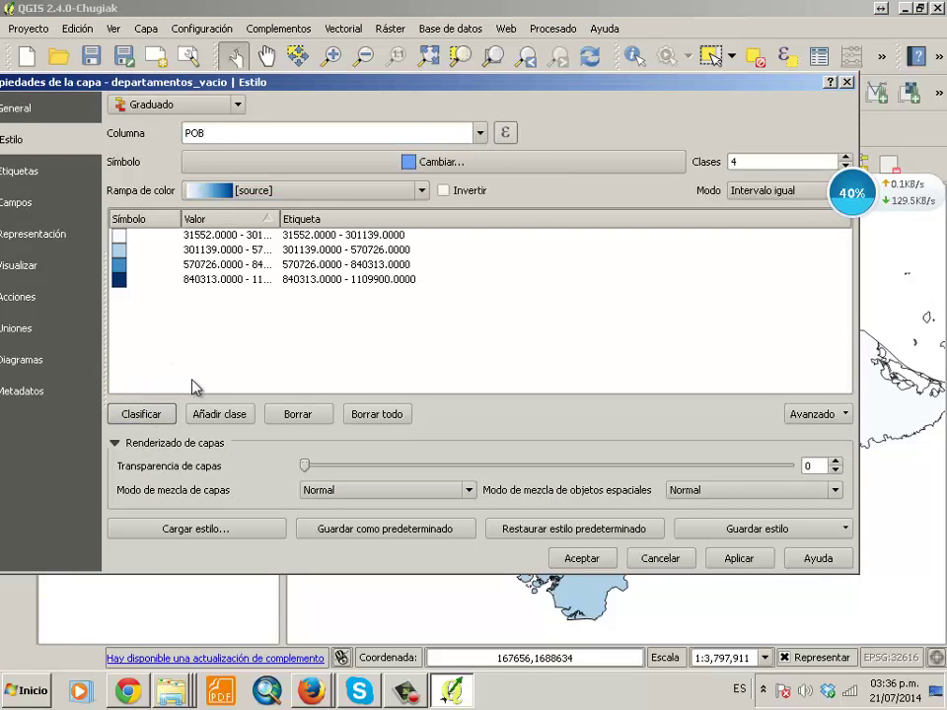
click(579, 558)
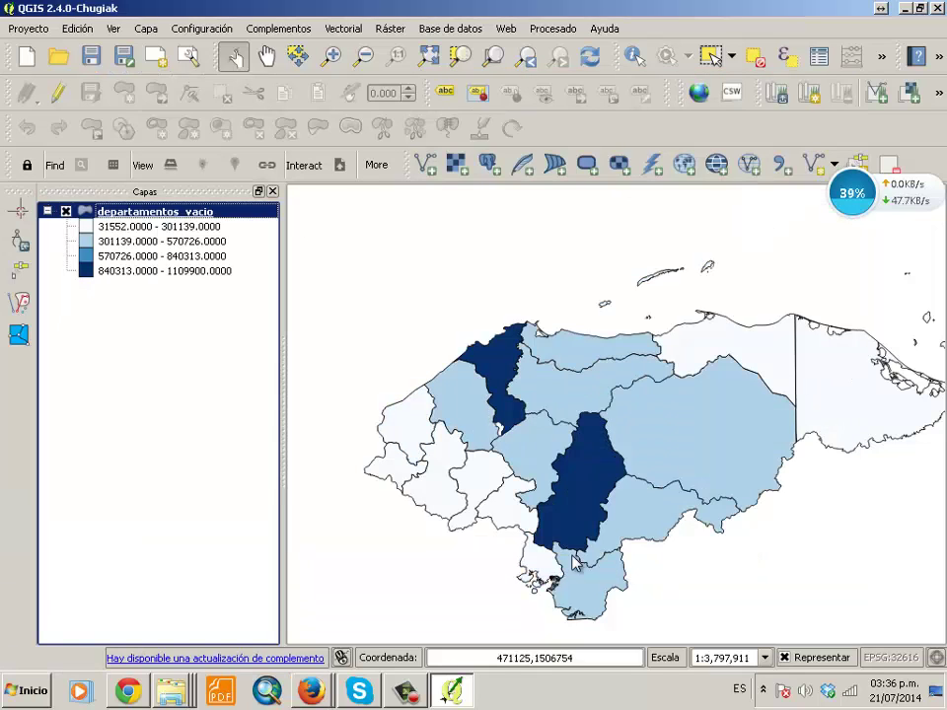